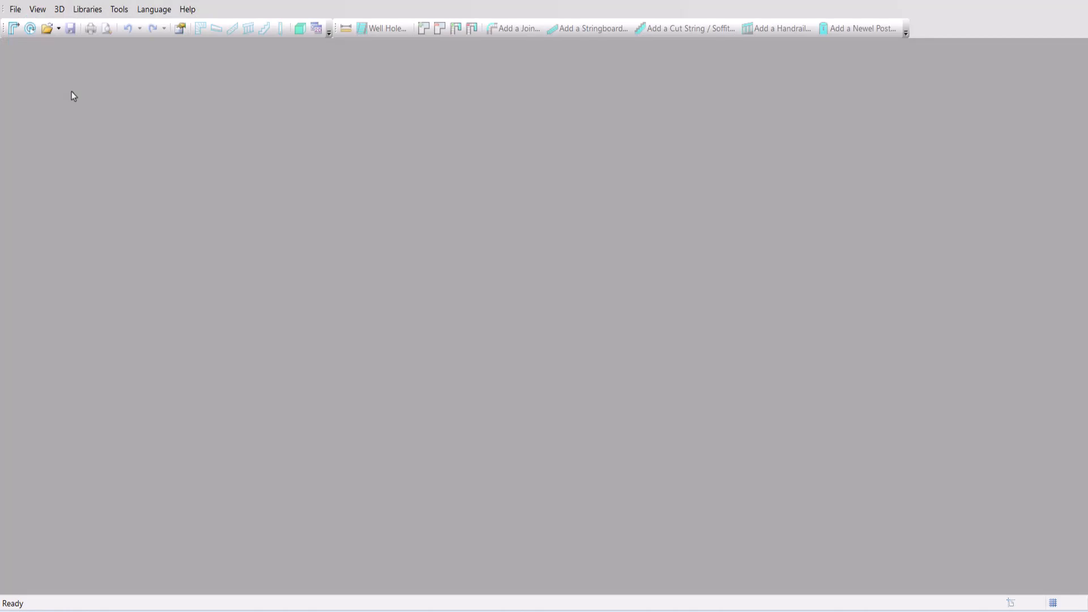
Step: Start a new multi-flight stair and set its floor height to 2800 mm
click(16, 31)
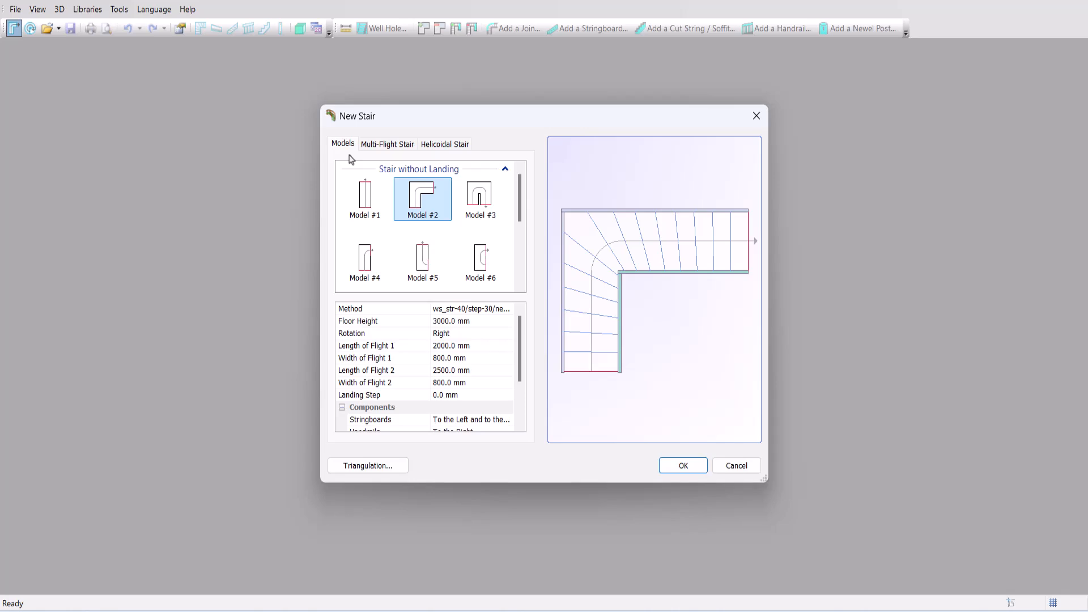
click(386, 148)
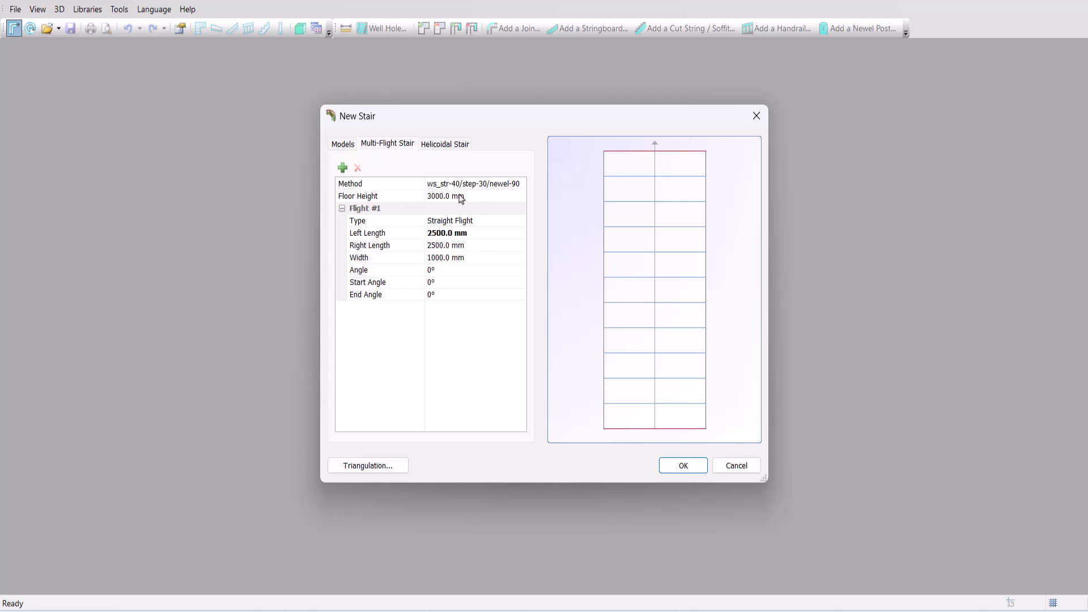
click(437, 199)
key(BackSpace)
key(BackSpace)
text(28)
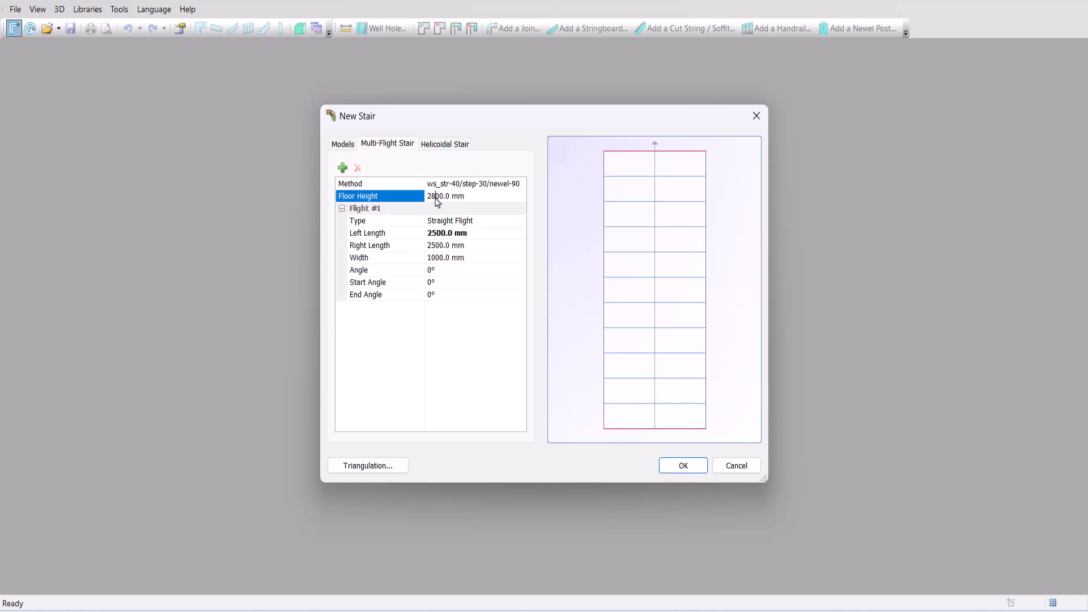
key(Return)
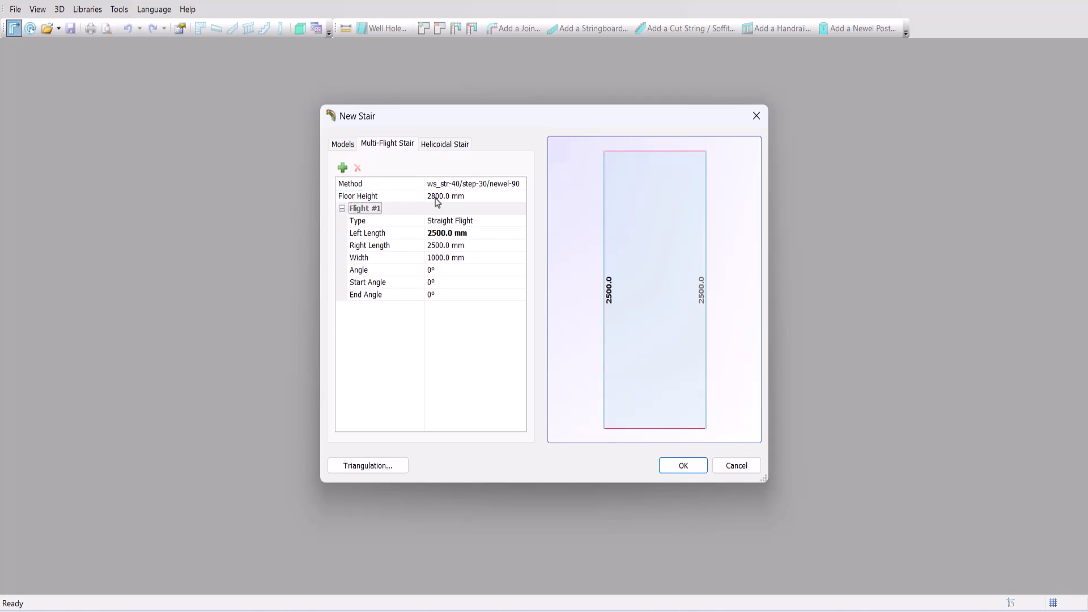
Step: Set the first flight's left length to 2000 mm and its width to 900 mm
click(435, 233)
key(BackSpace)
text(0)
key(Return)
click(436, 259)
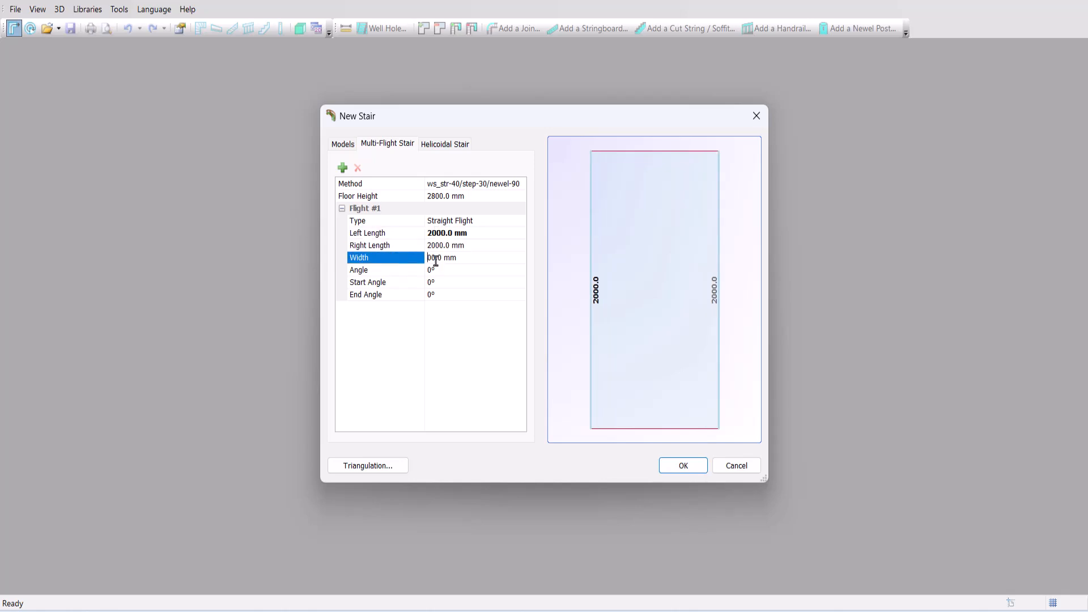
text(9)
key(Return)
click(435, 270)
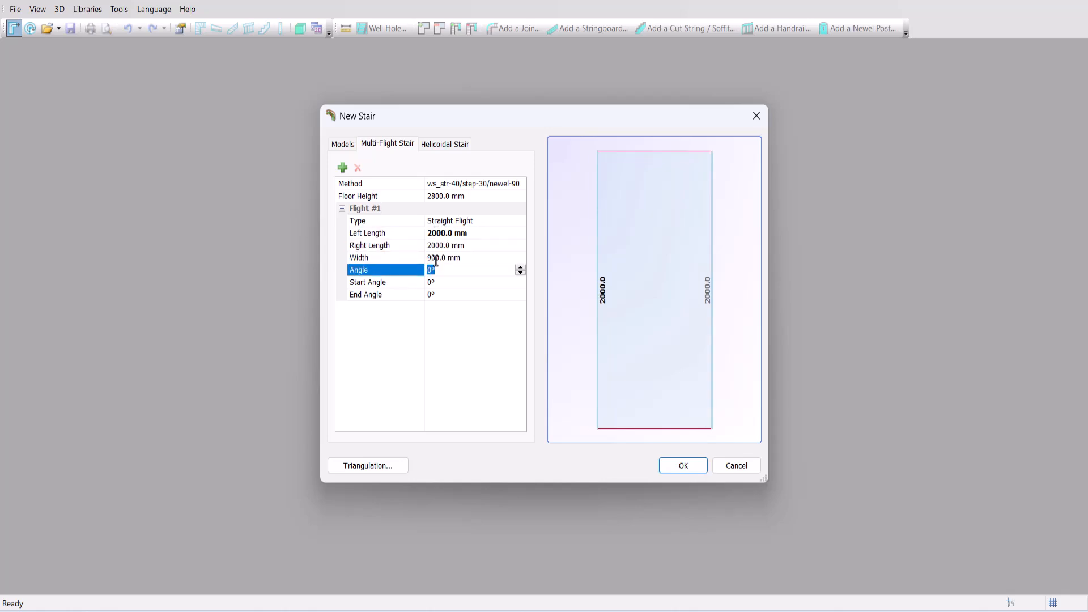
Step: Add a second flight and set its left length to 2500 mm
click(343, 168)
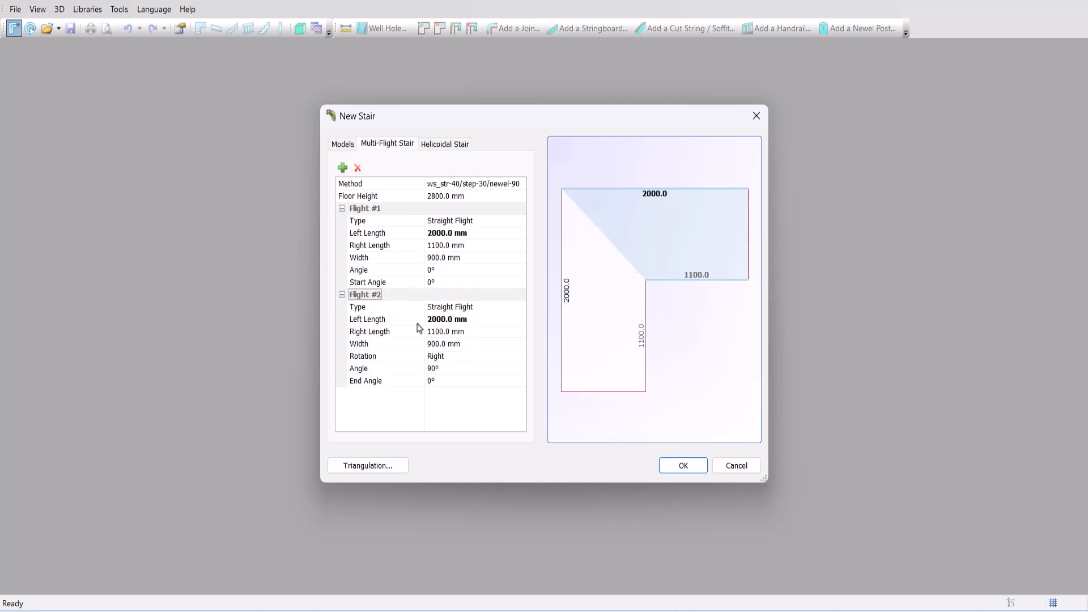
click(436, 320)
key(BackSpace)
text(5)
key(Return)
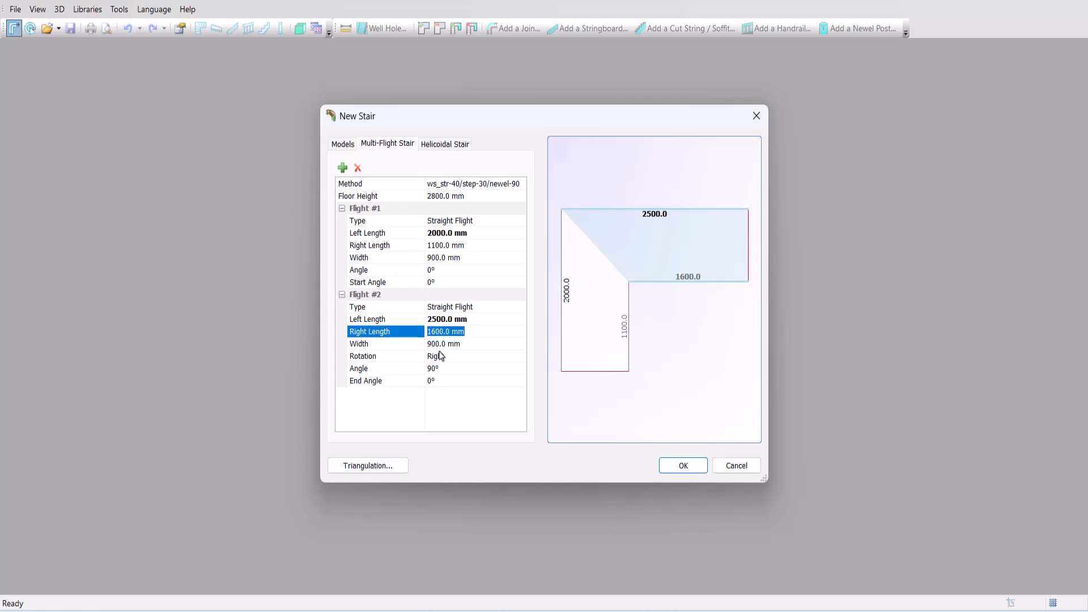
Step: Set the second flight's end angle to 15° and create the stair
click(430, 381)
key(BackSpace)
text(15)
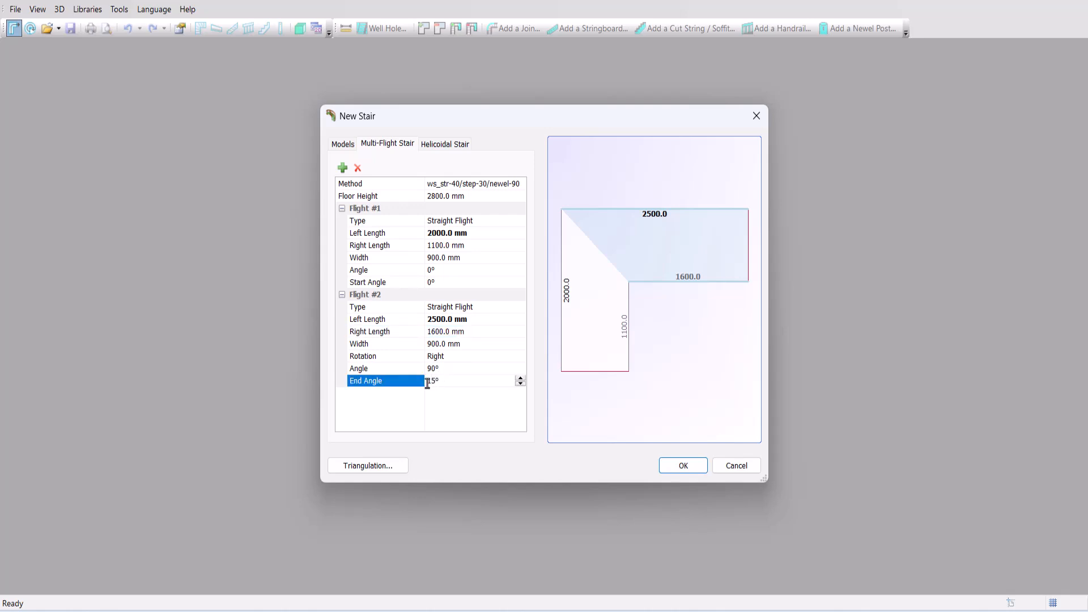
key(Return)
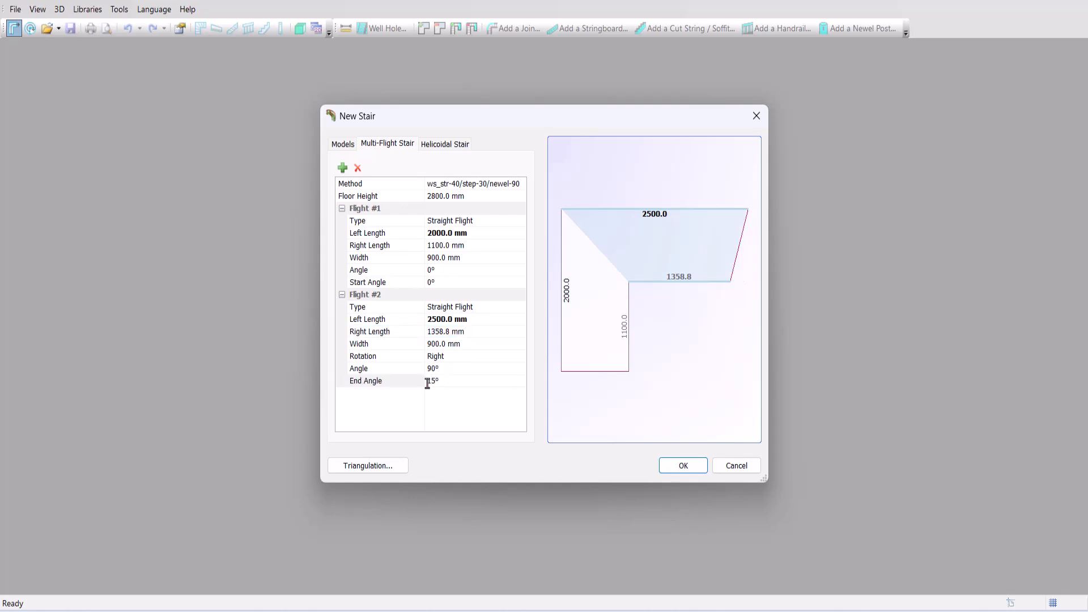
click(668, 466)
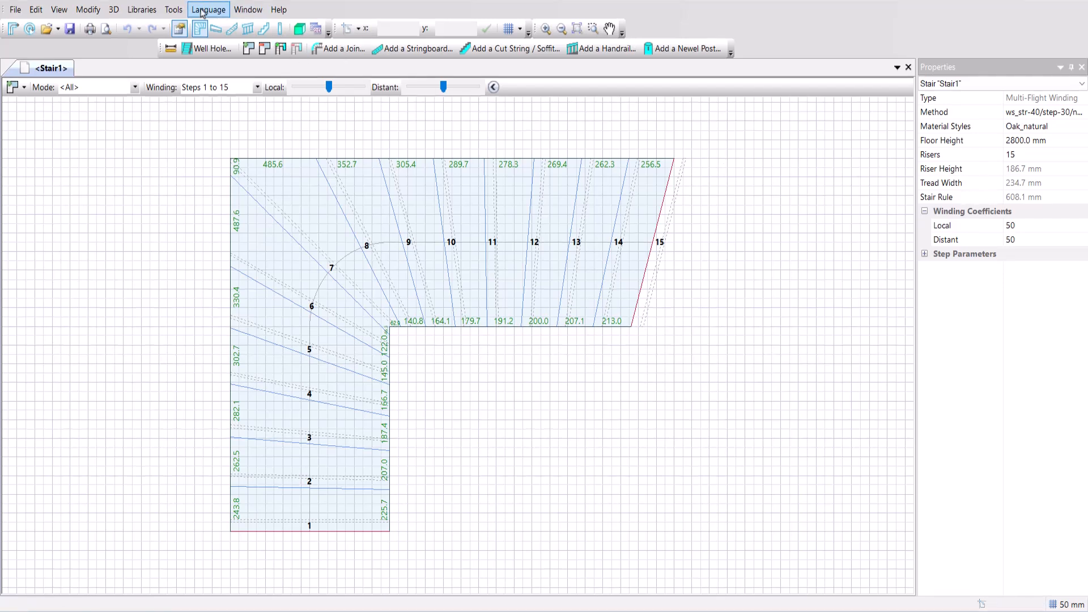
Step: Review the control values for riser height, tread width, stair rule and headroom
click(180, 13)
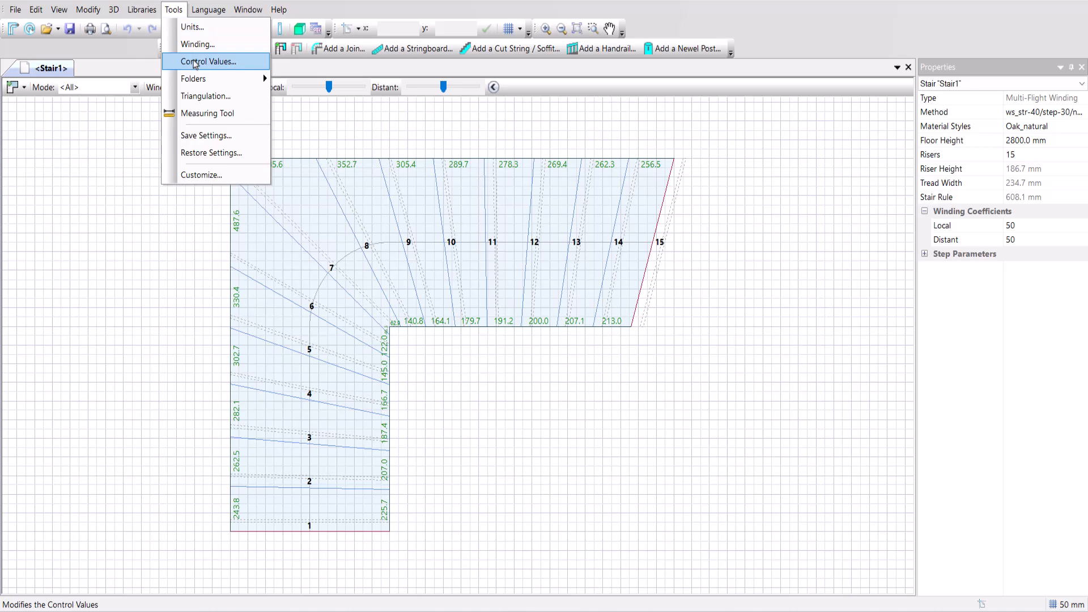
click(196, 62)
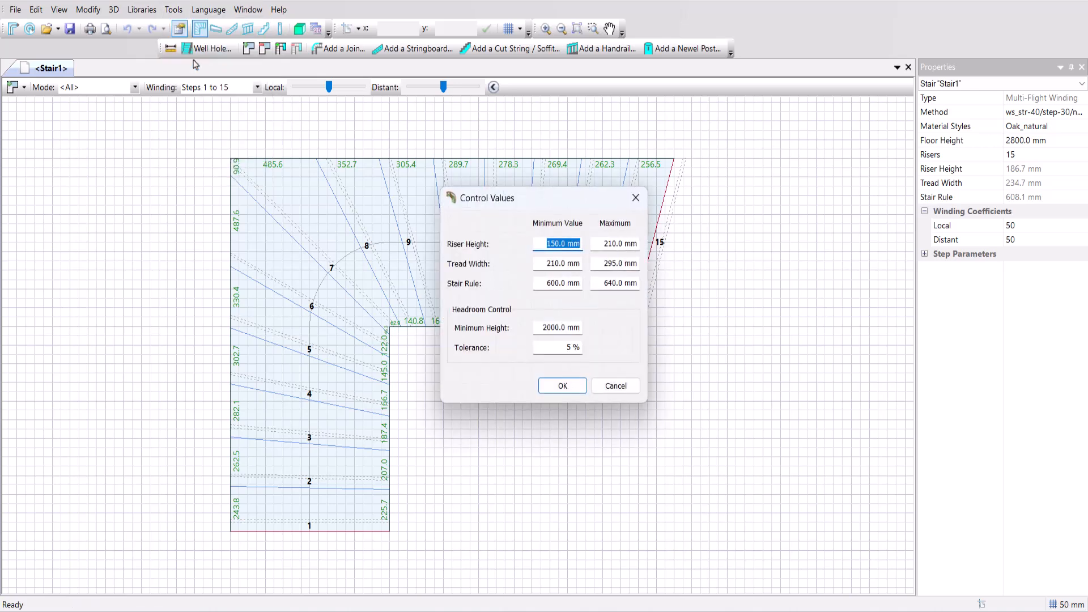
key(Return)
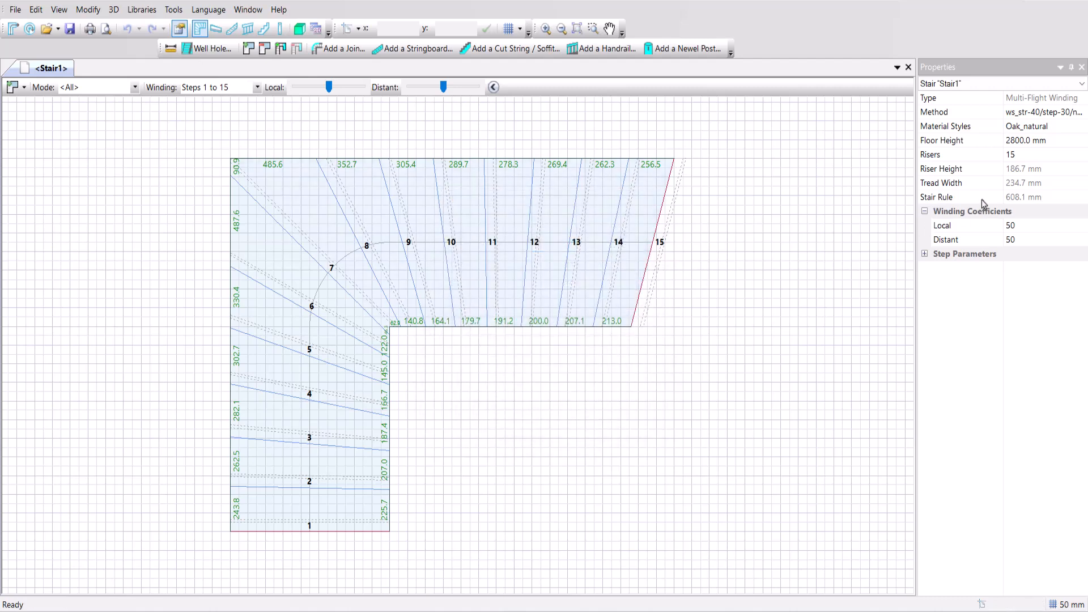
Step: Try the stair with 12 risers and restore the number of risers to 15
click(1020, 158)
click(1021, 159)
text(12)
key(Tab)
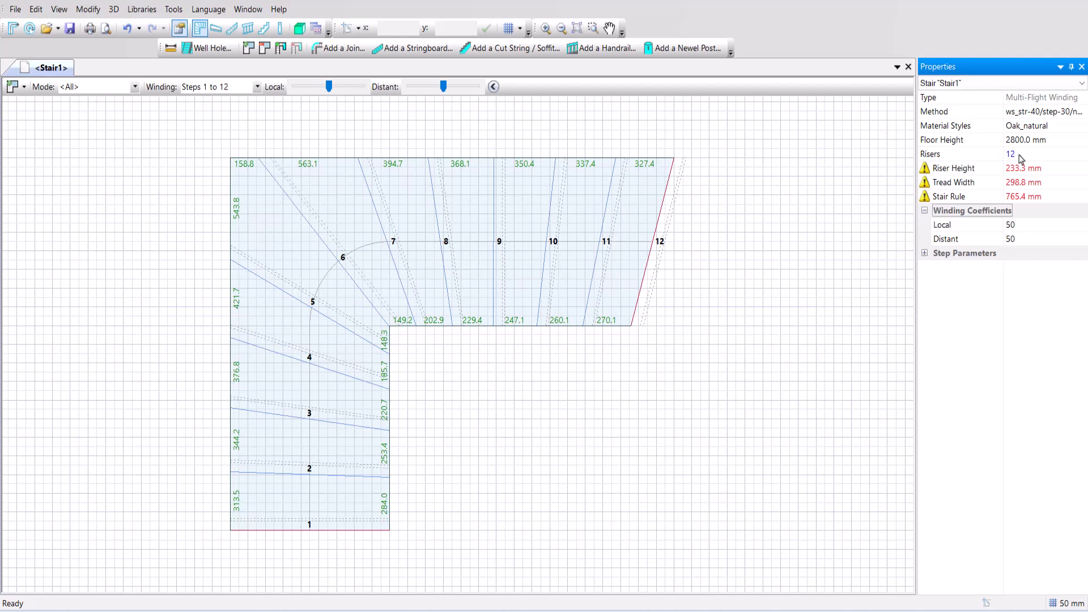
click(1029, 155)
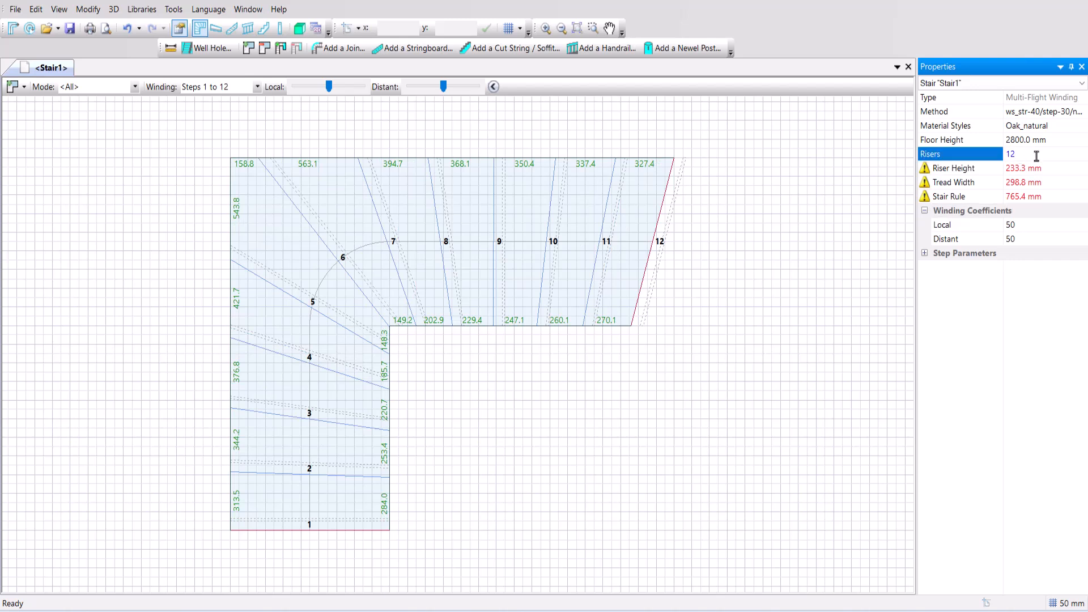
key(BackSpace)
text(5)
key(Tab)
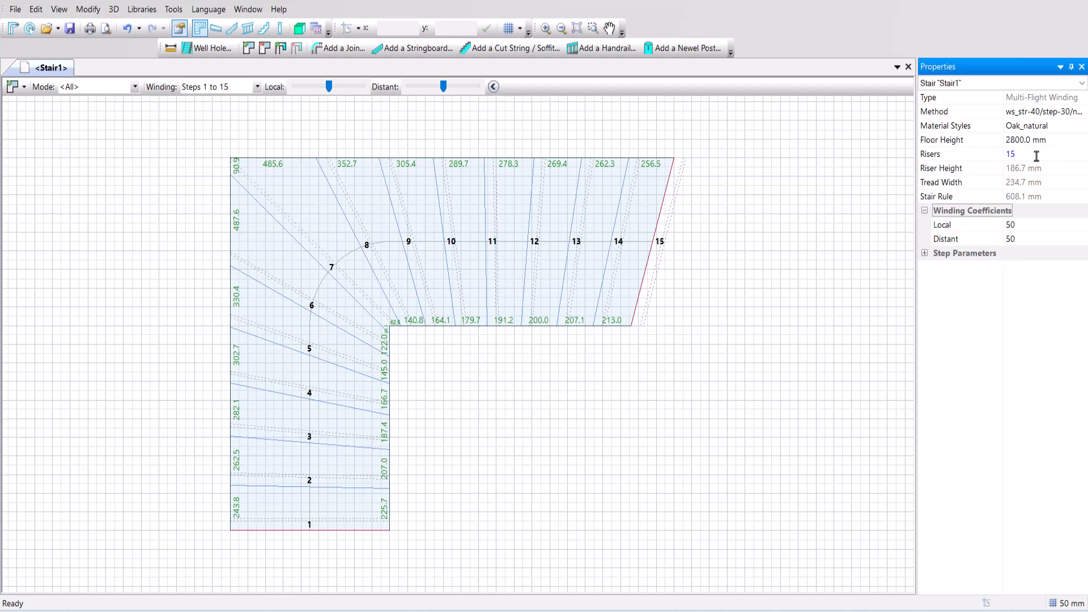
Step: Add a Model #1 landing at the end of the stair, 70 mm long and positioned in the stairwell
click(280, 50)
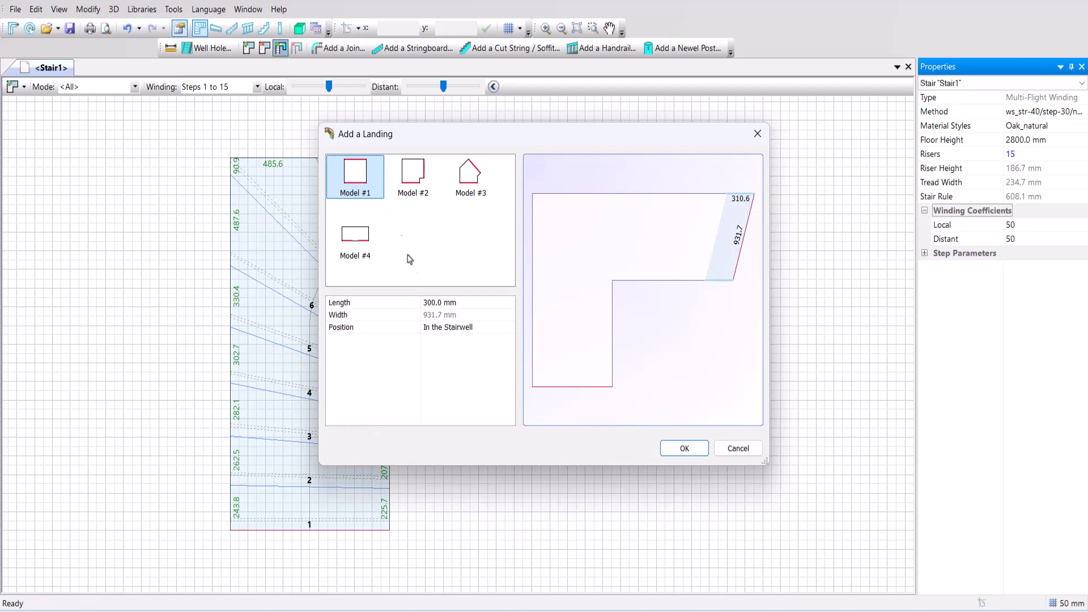
click(432, 303)
key(BackSpace)
key(BackSpace)
text(7)
key(Tab)
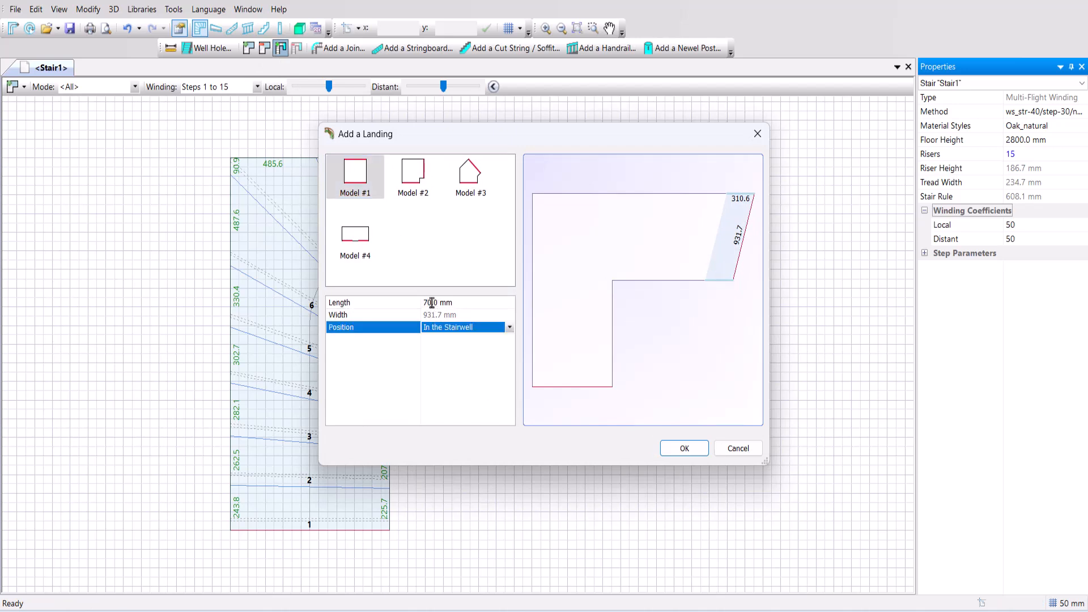
click(508, 327)
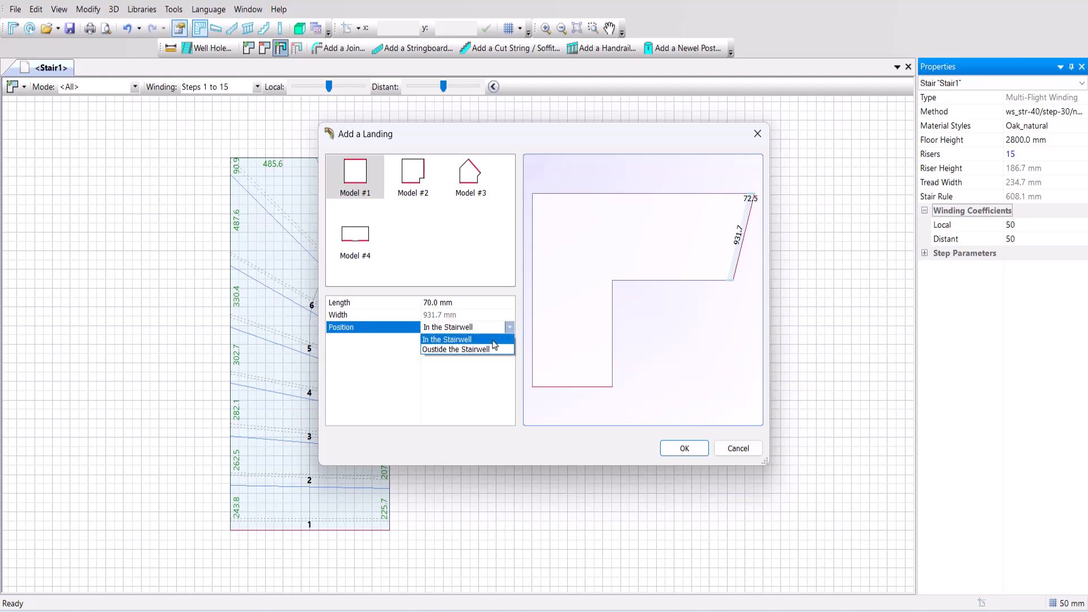
click(493, 340)
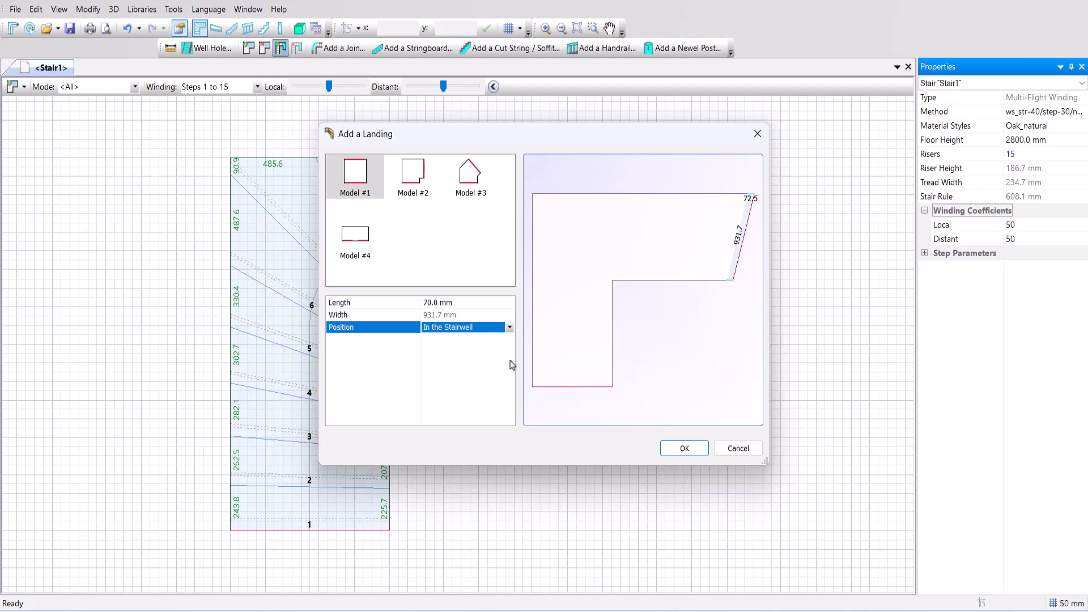
click(683, 456)
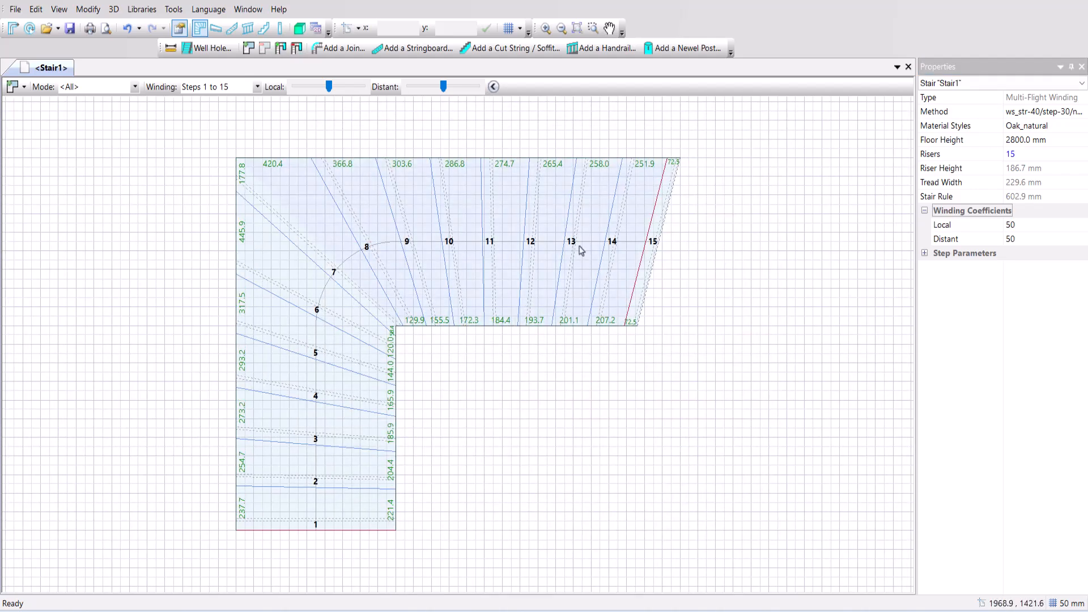
Step: Add stringboards in the stairwell along the whole left and right sides, covering both flights and the landing
click(438, 51)
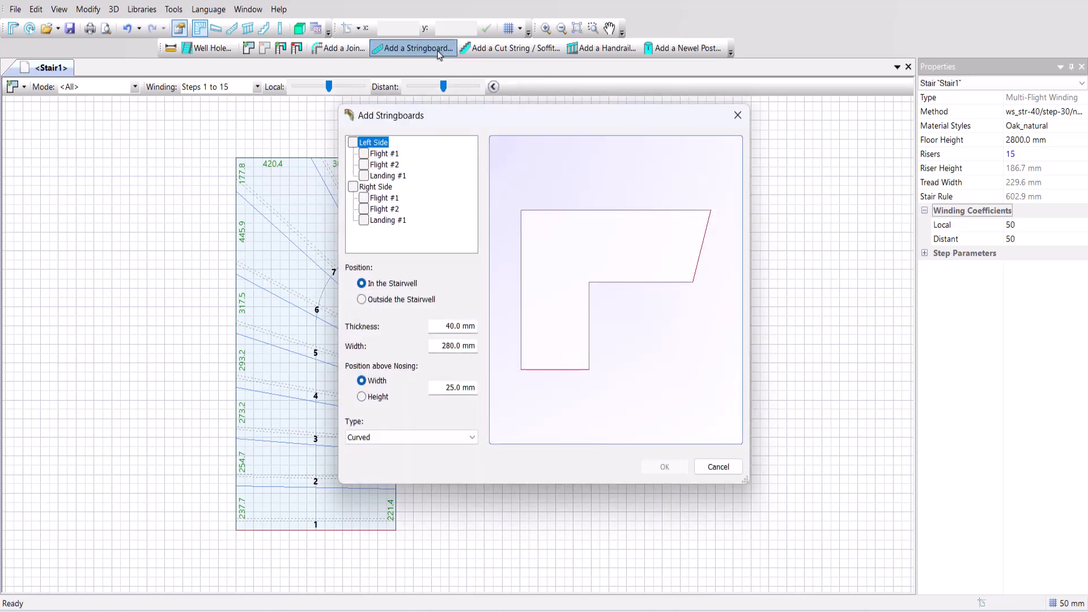
click(352, 142)
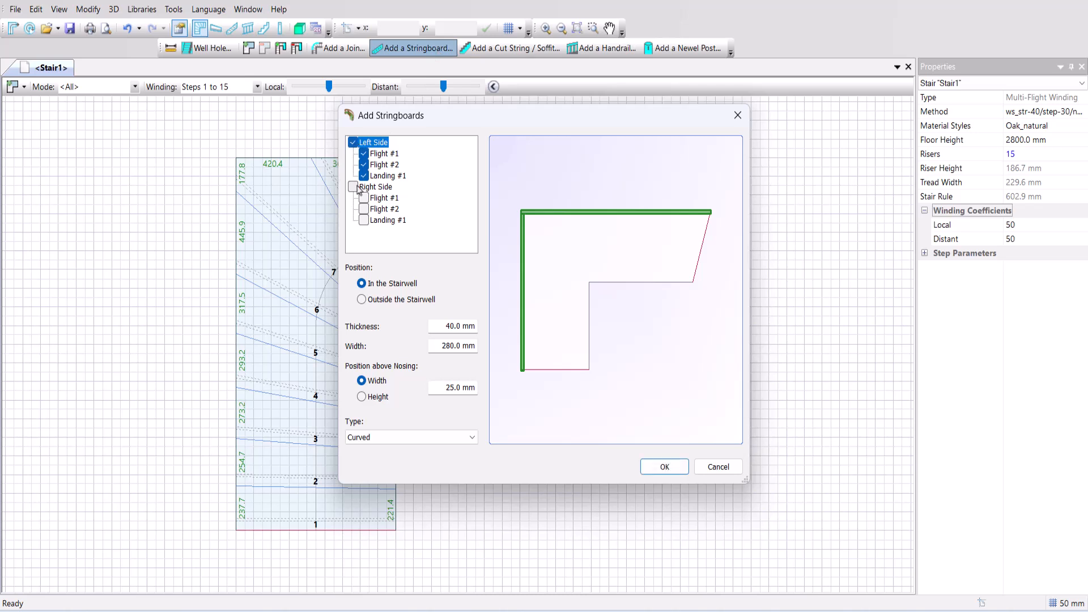
click(353, 187)
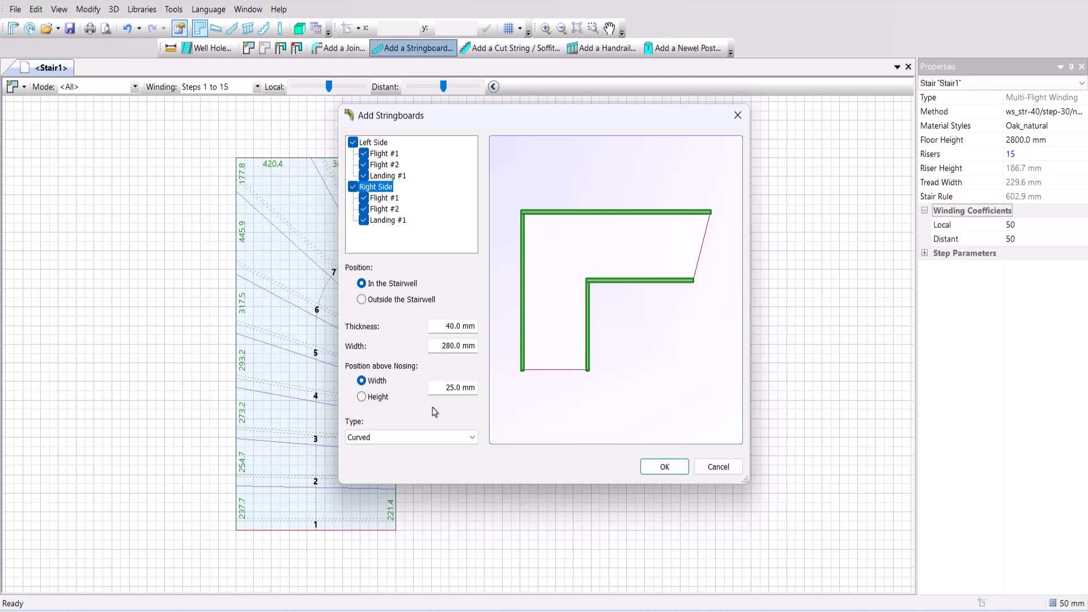
click(664, 467)
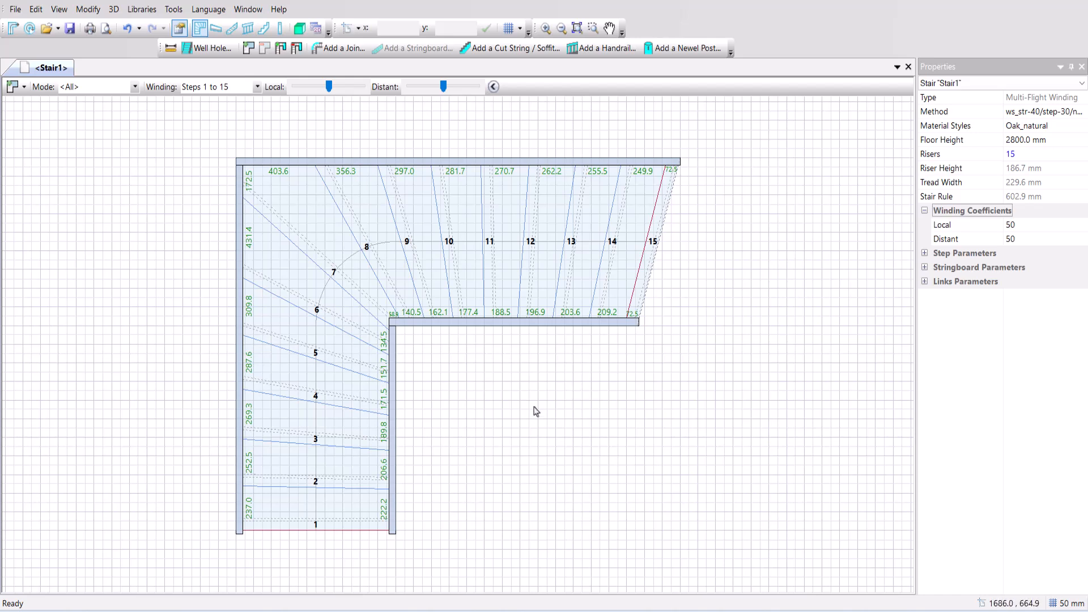
Step: Add newel posts on the right side at the start of the first flight and at the inner corner between the flights
right_click(488, 361)
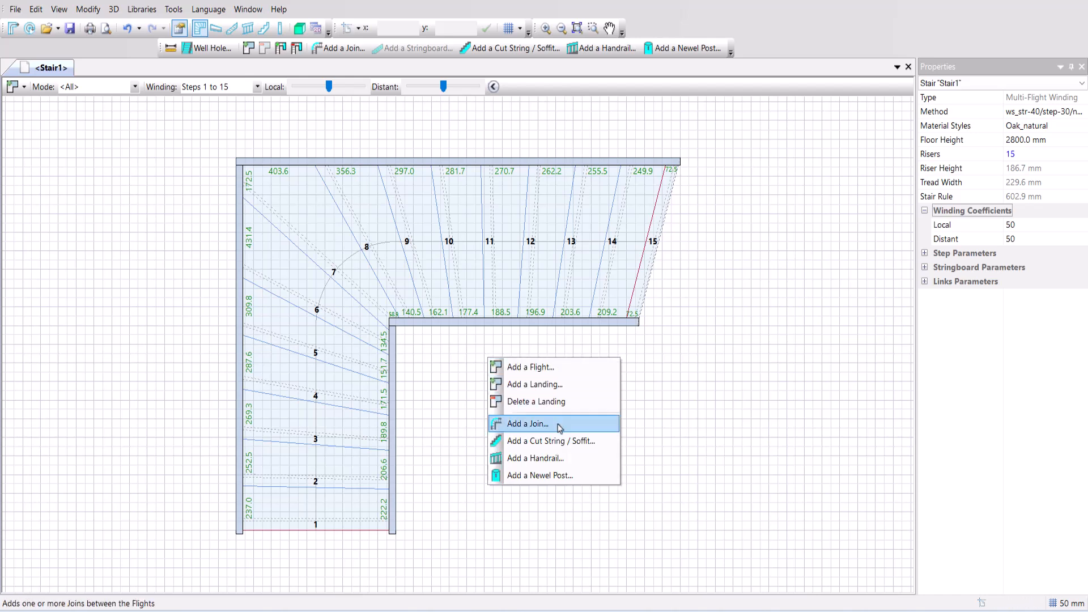
click(582, 478)
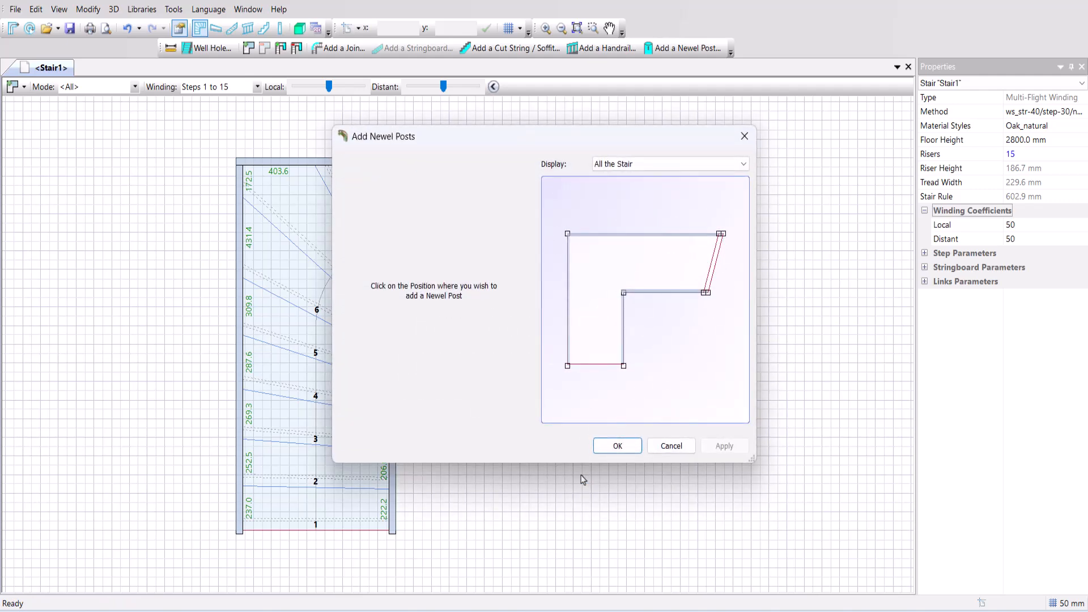
click(623, 367)
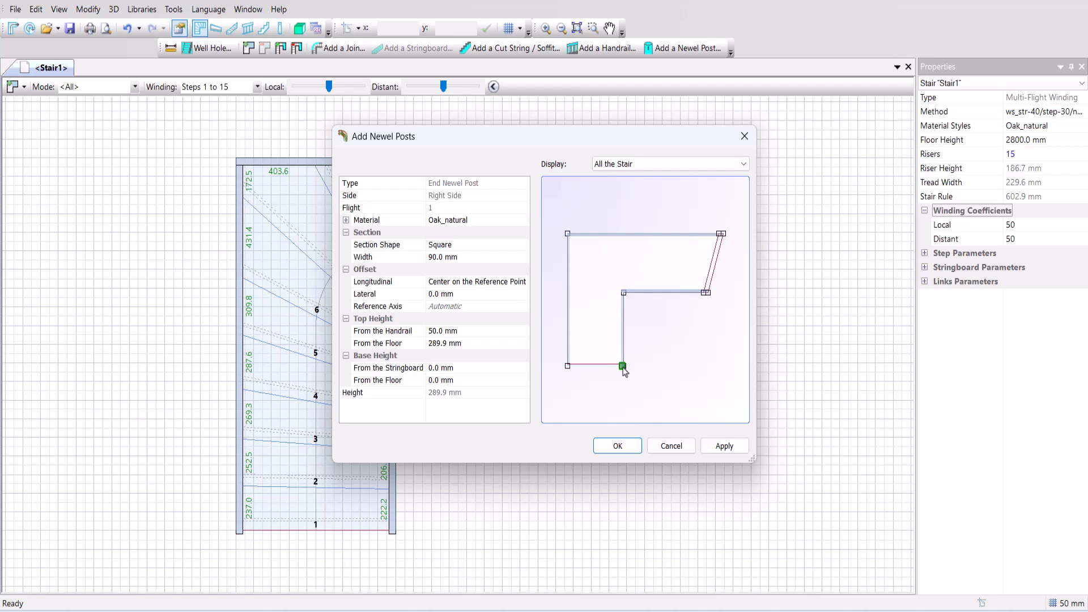
click(715, 446)
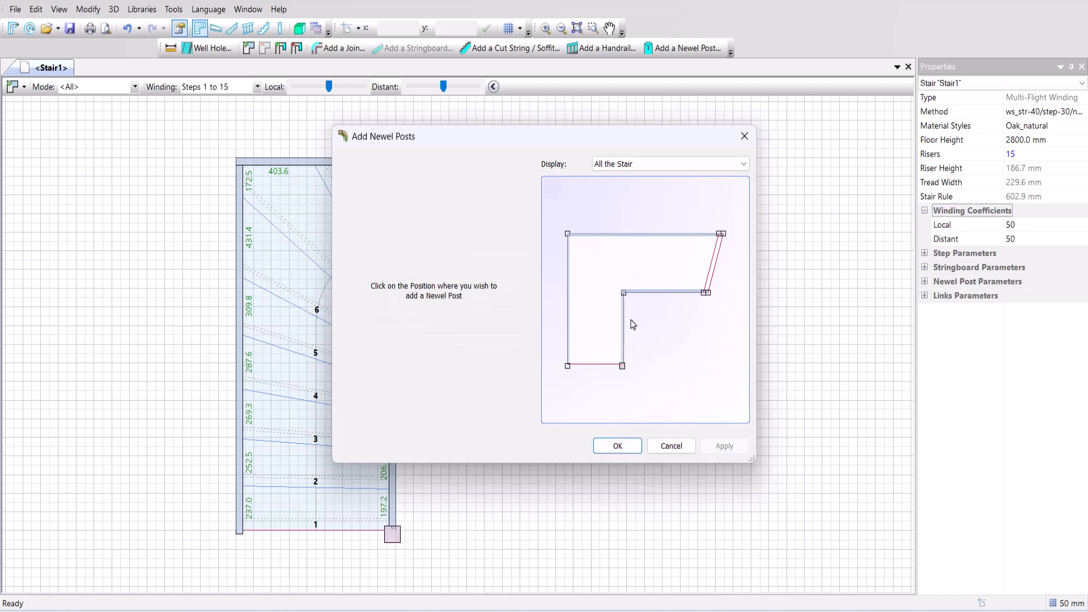
click(623, 293)
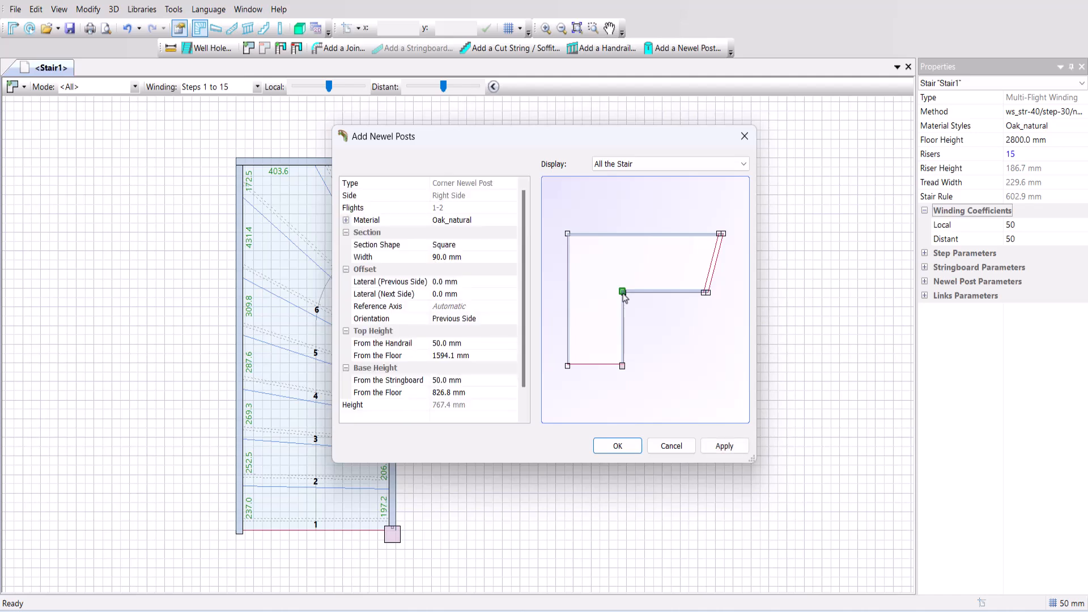
click(715, 447)
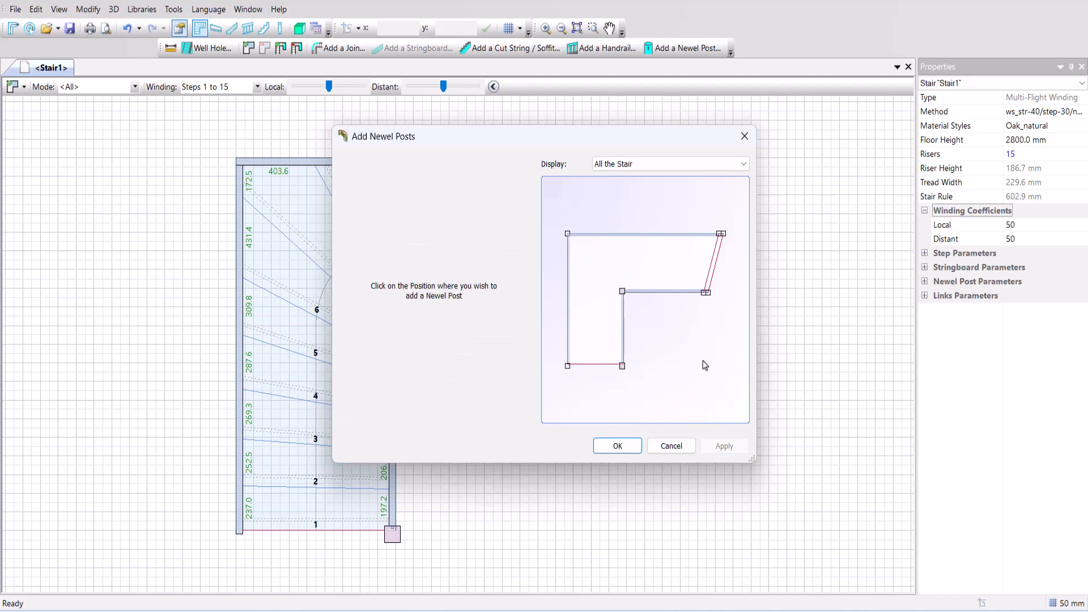
Step: Add an end newel post at the outer end of the landing on the right side and finish placing posts
scroll(705, 363, up, 3)
click(715, 205)
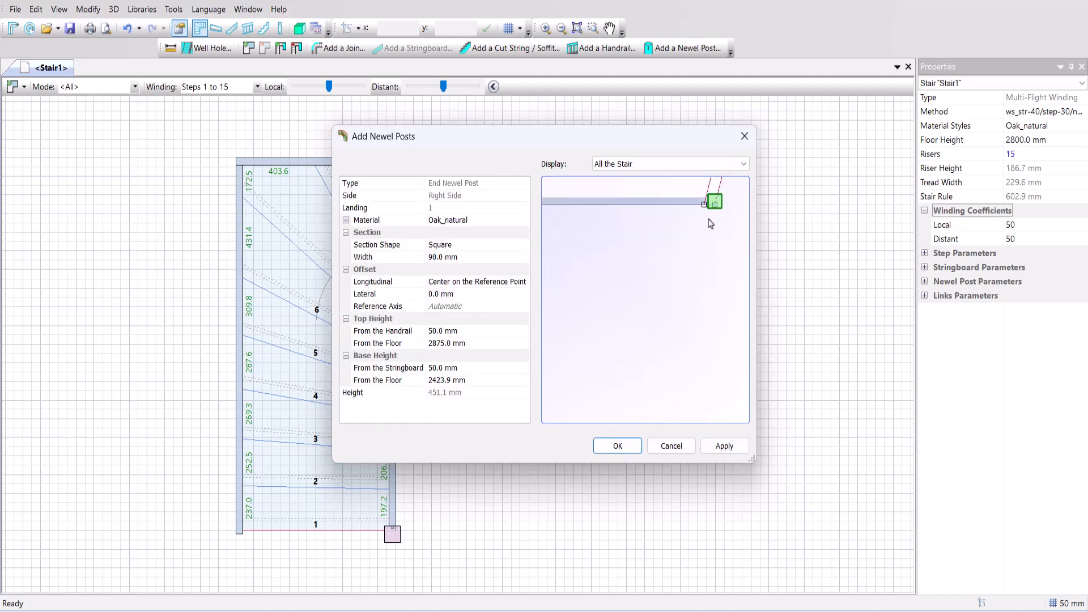
scroll(658, 294, down, 3)
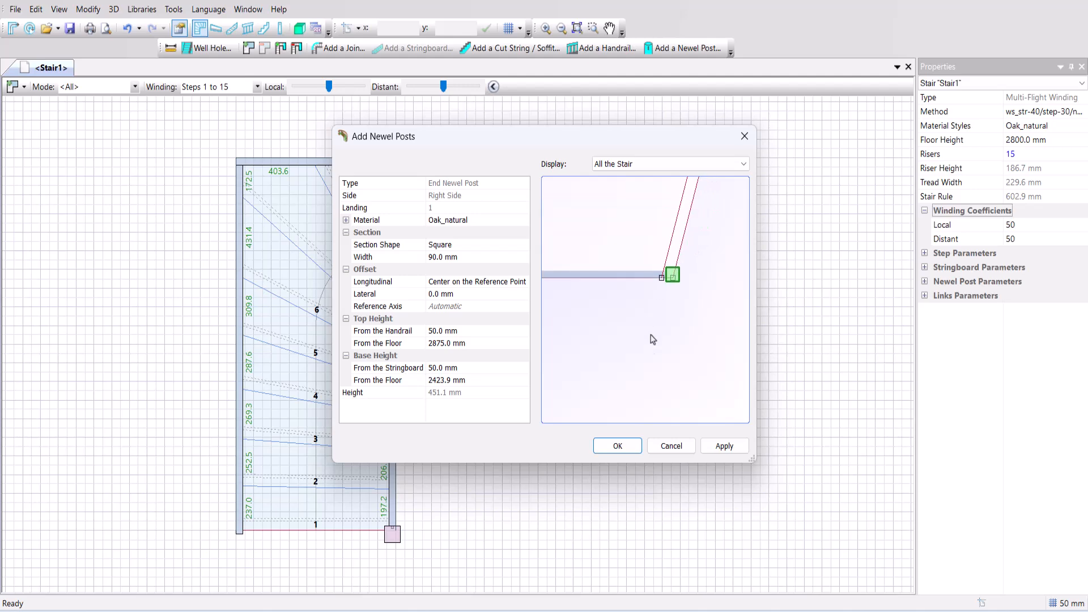
click(635, 447)
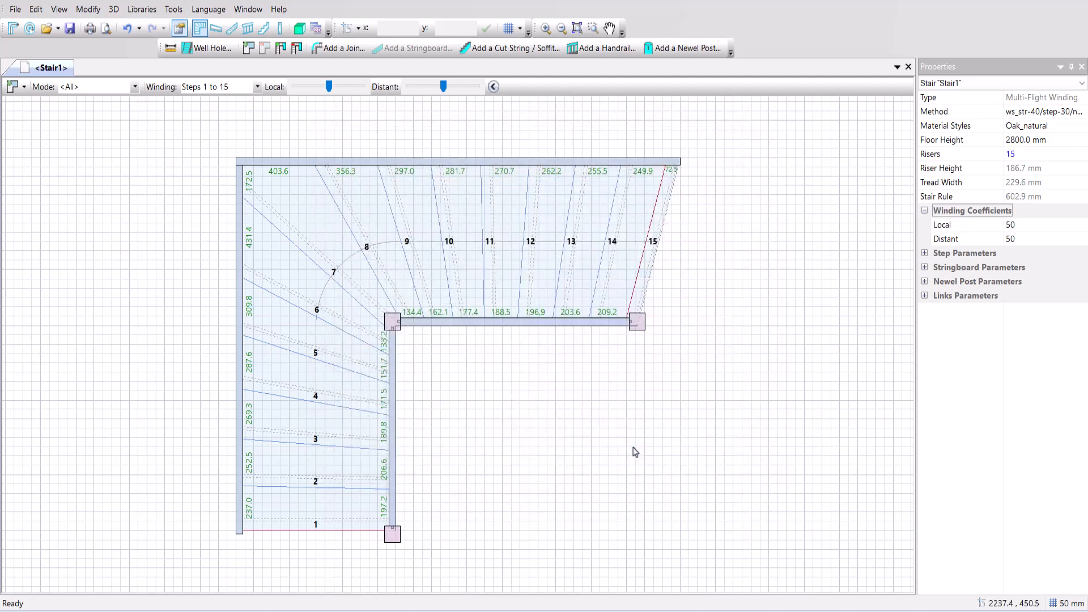
Step: Add Curved handrails along the whole right side, 900 mm above the nosing, with 40 mm thickness and width
right_click(523, 401)
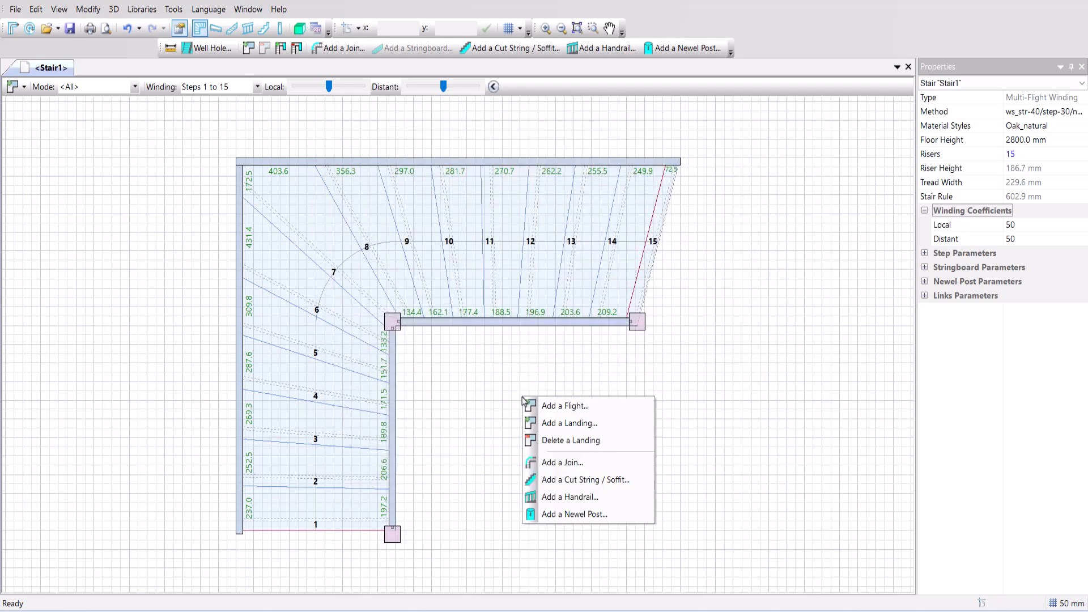
click(606, 497)
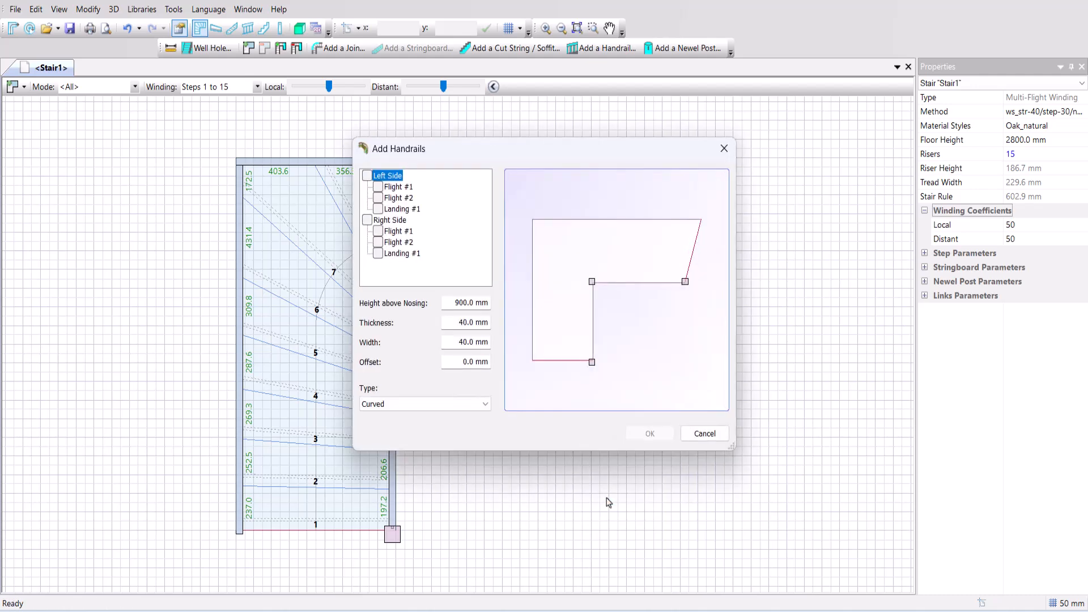
click(367, 220)
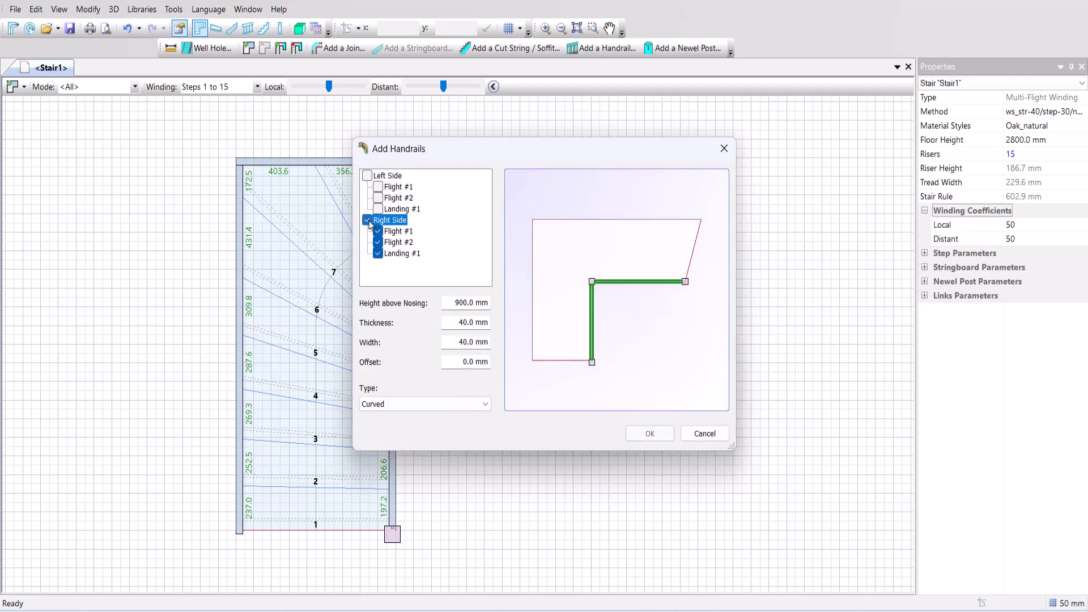
click(640, 436)
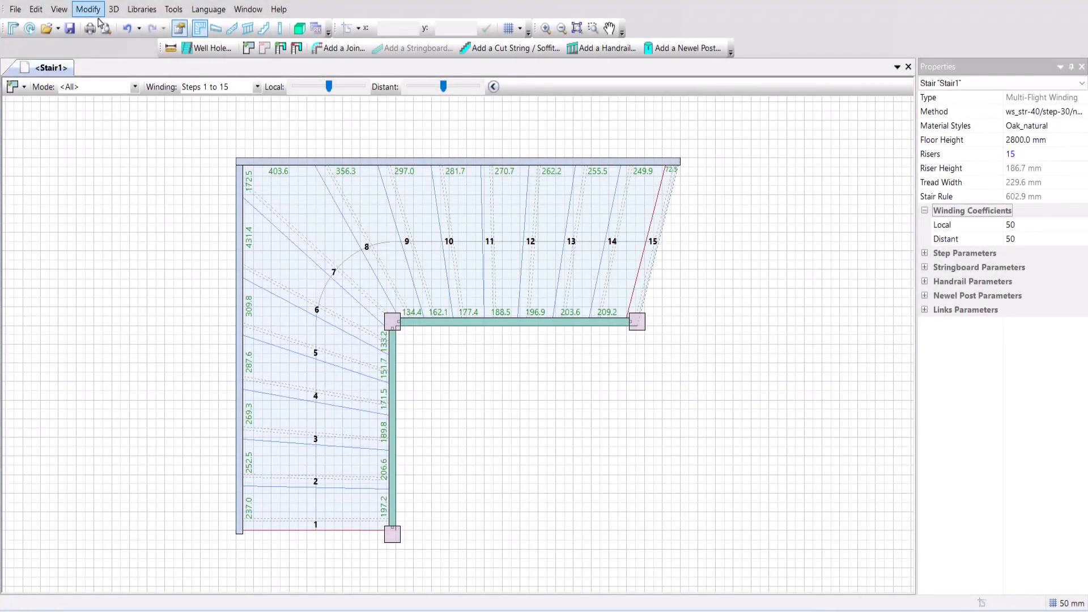
Step: Add a centered well hole 2186.4 mm long and 900 mm wide, with a floor thickness of 300 mm
click(97, 16)
click(150, 104)
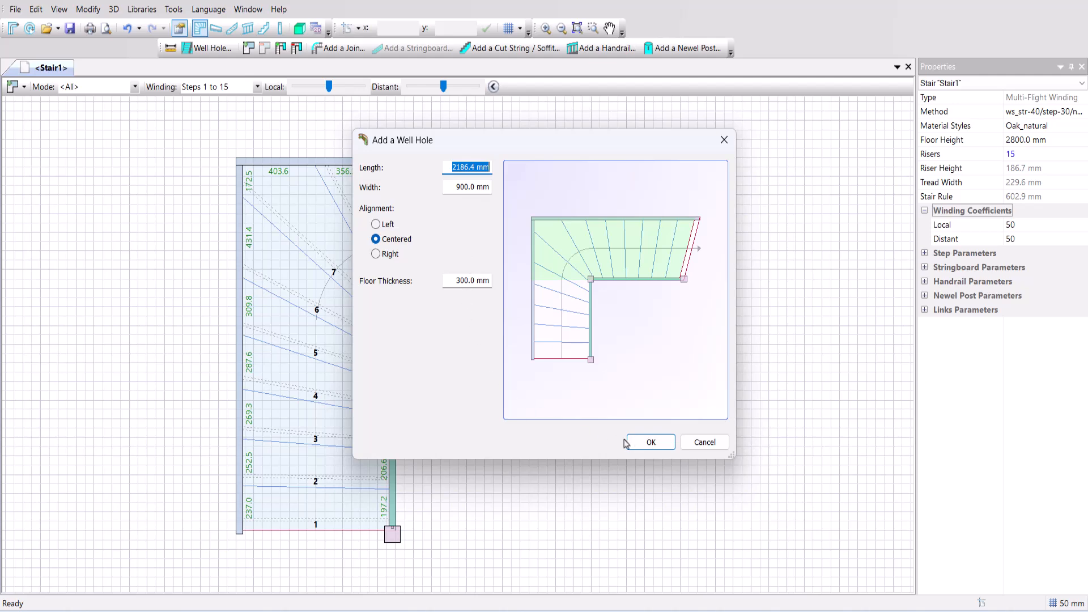
click(645, 443)
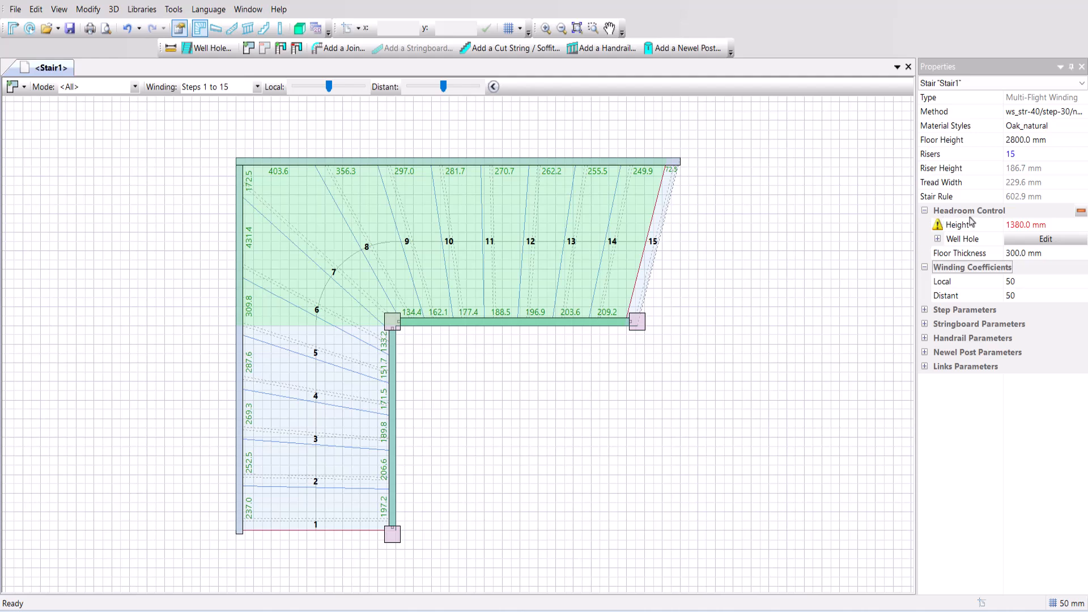
Step: Edit the well hole outline and move its vertex on the first flight's outer side to y 400 mm
click(1019, 245)
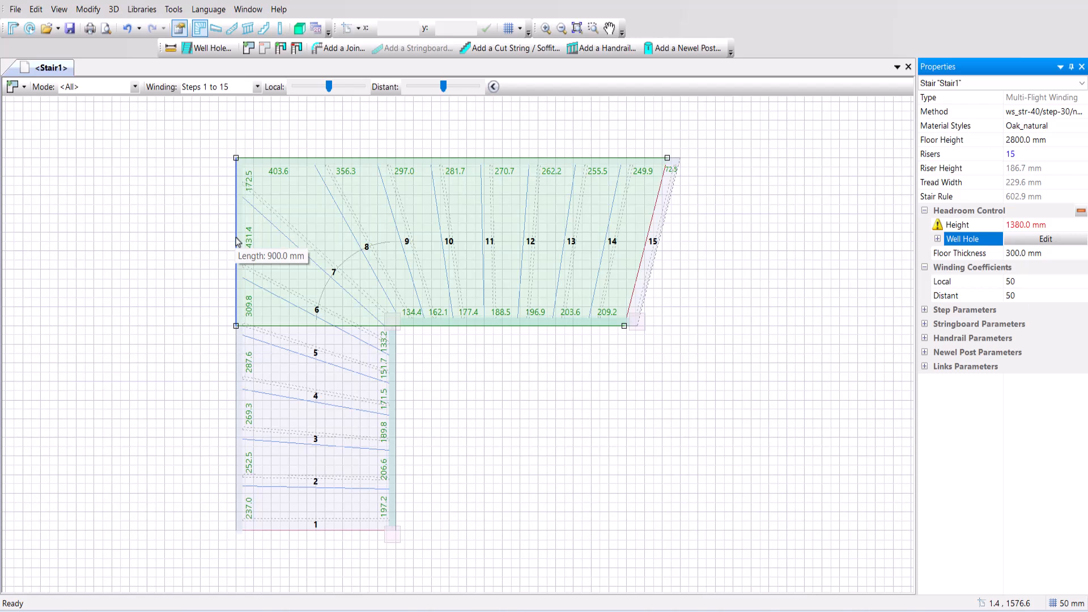
click(236, 326)
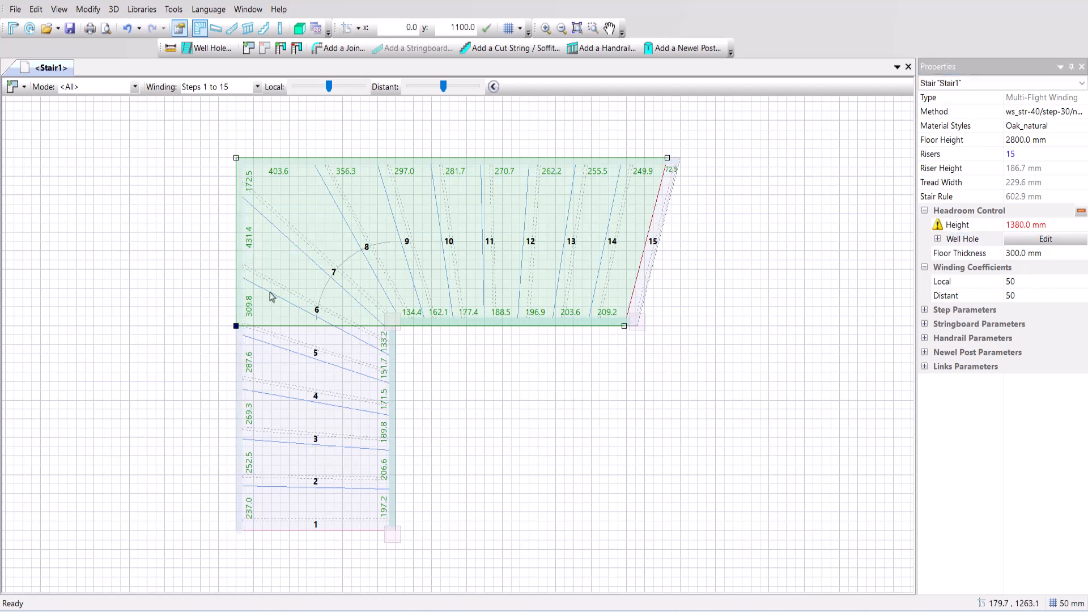
drag(447, 27, 480, 27)
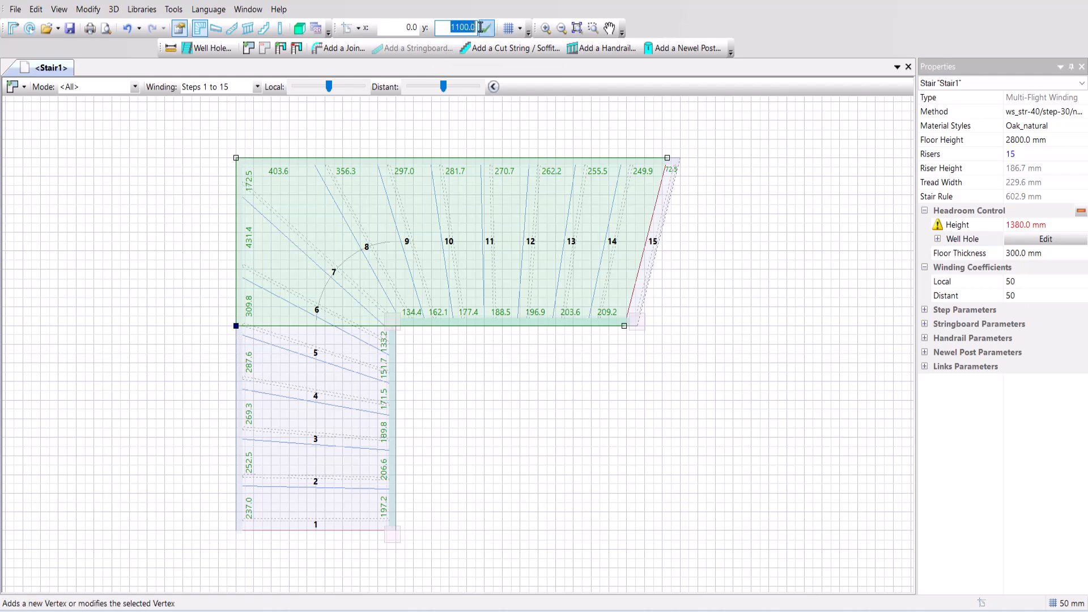
text(400)
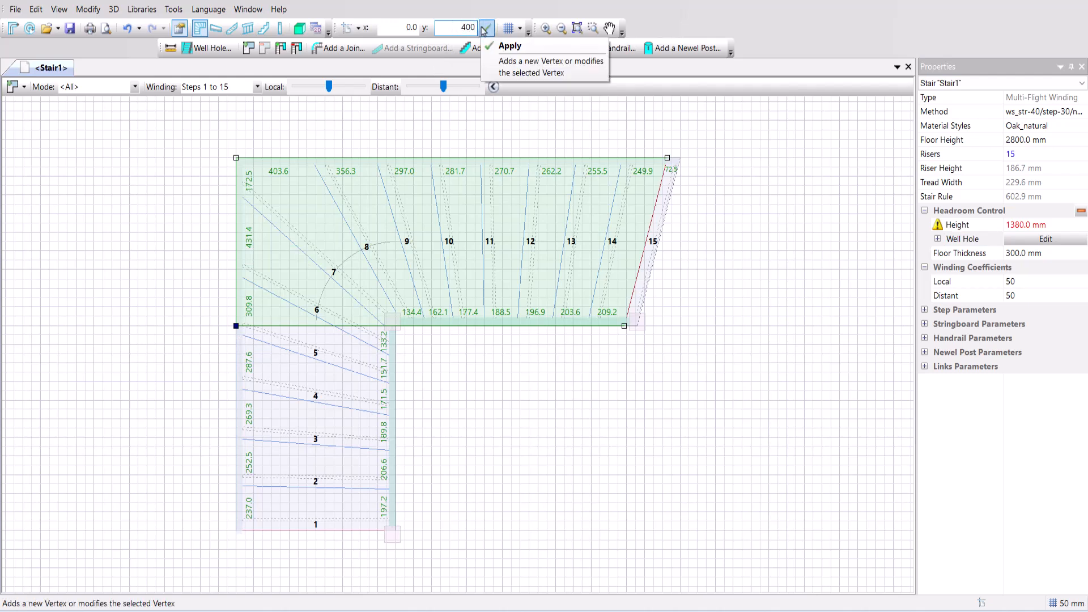
click(486, 30)
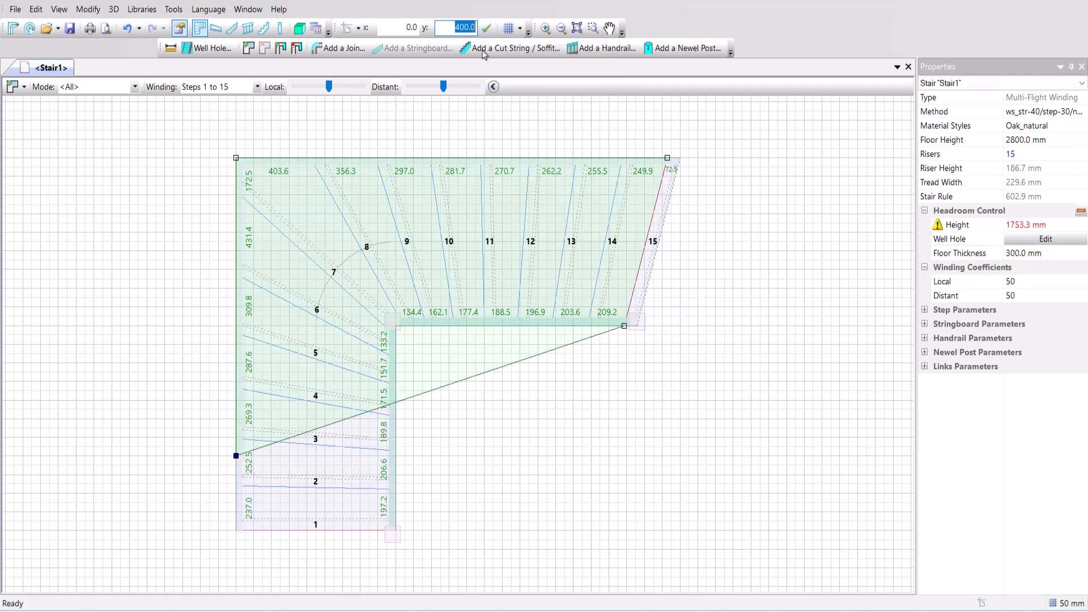
Step: Add well hole vertices at 900, 400 and at the inner corner 900, 1100, and finish editing the outline
click(358, 415)
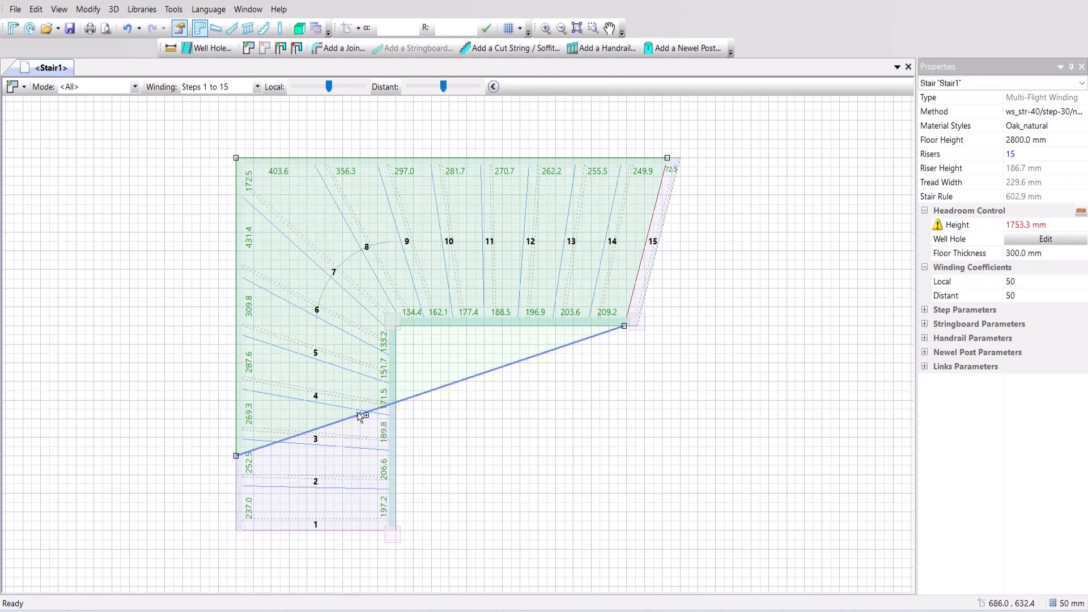
drag(358, 415, 395, 456)
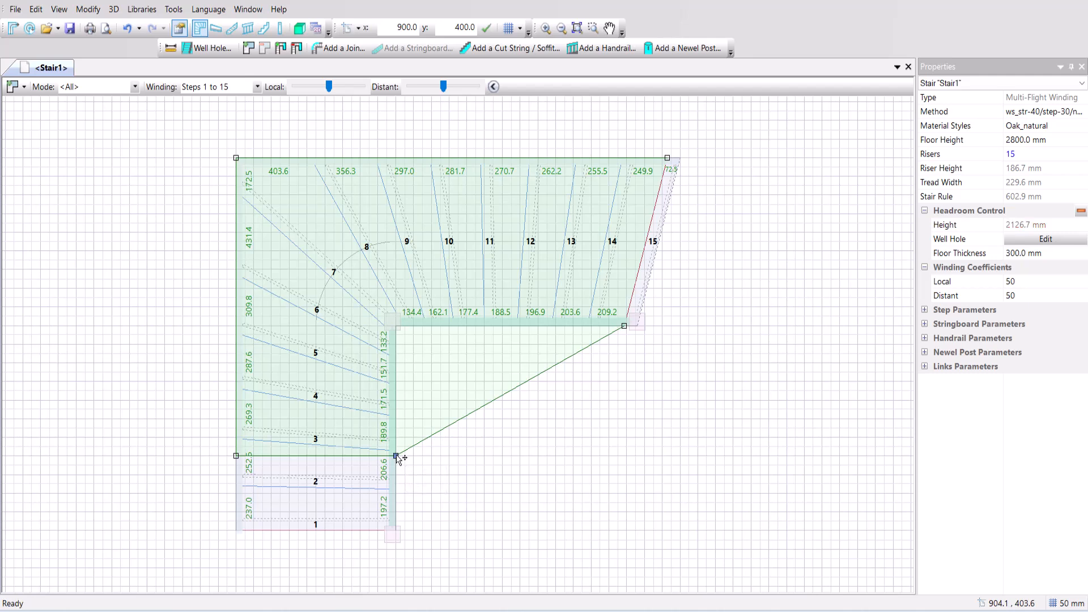
click(456, 423)
ctrl+click(456, 423)
drag(456, 423, 396, 328)
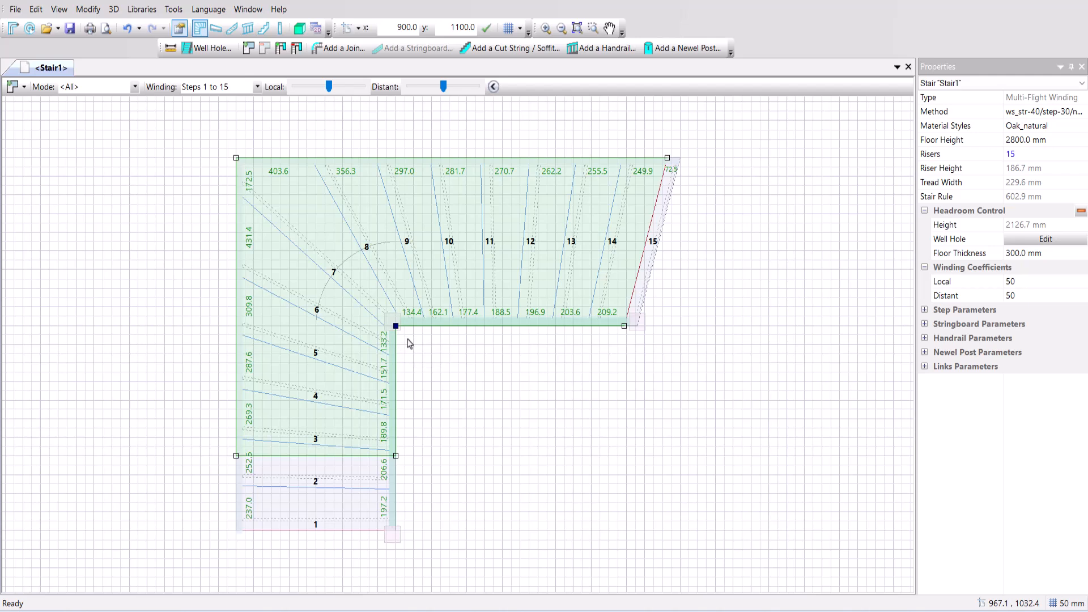
click(419, 367)
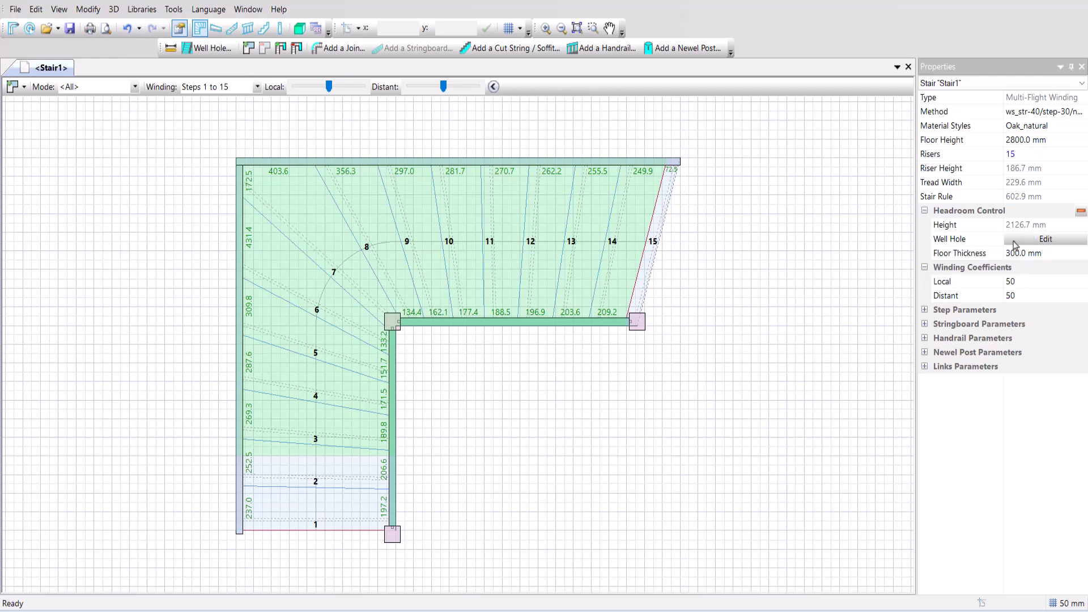
Step: Open a 3D view of the stair and set its material style to Cottage
click(296, 29)
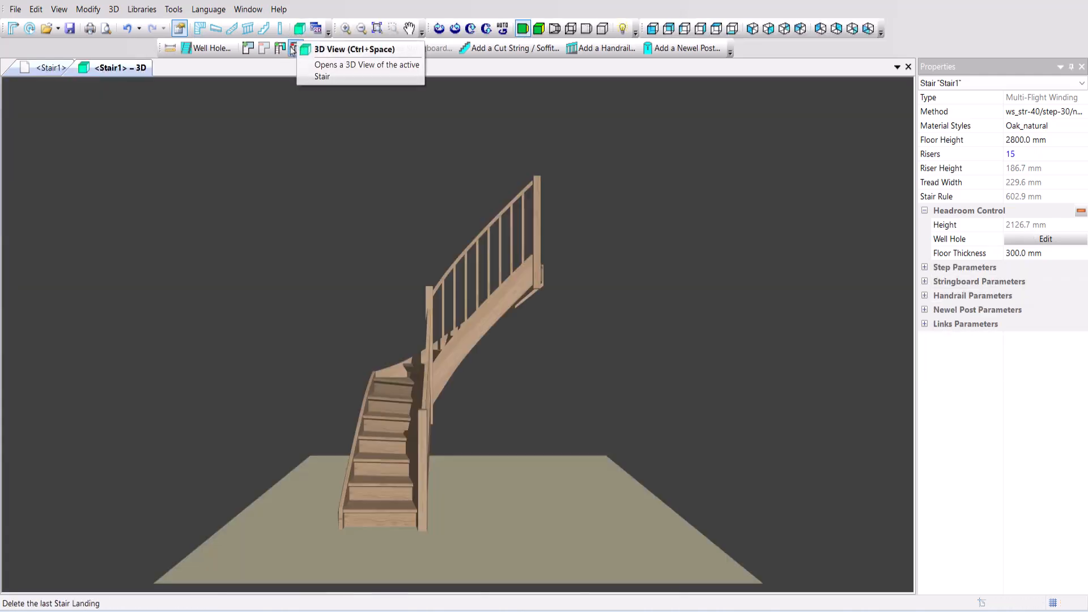
drag(267, 249, 583, 246)
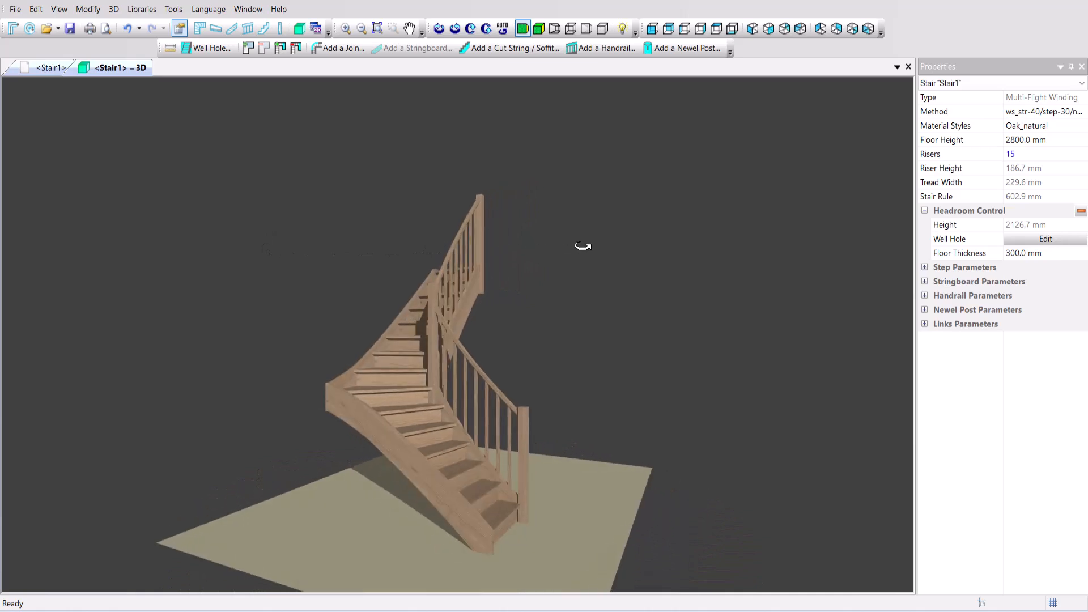
drag(583, 247, 582, 249)
middle_drag(531, 315, 562, 264)
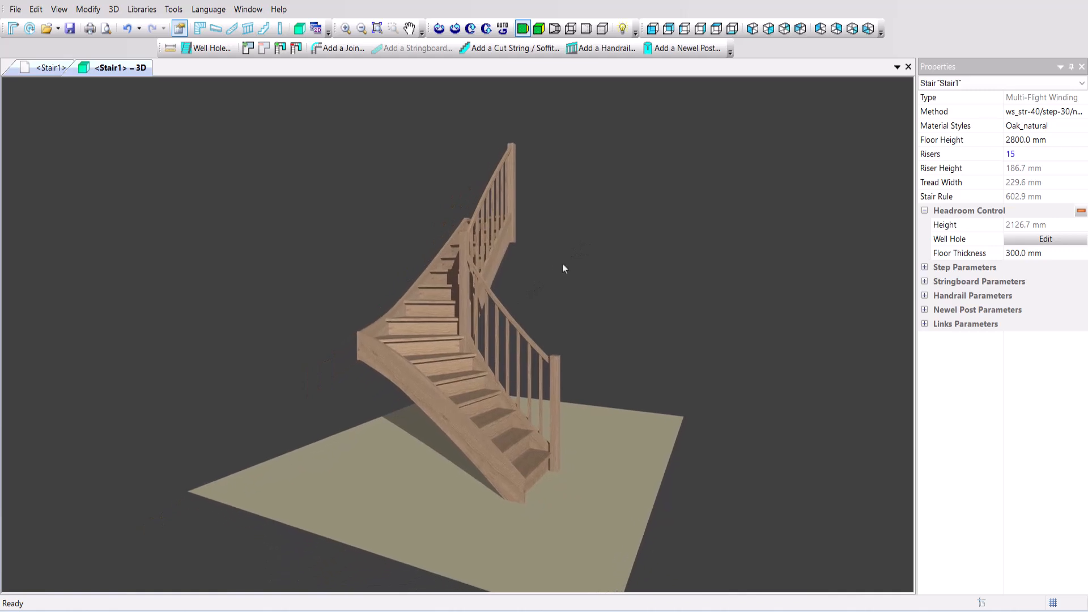
click(1055, 128)
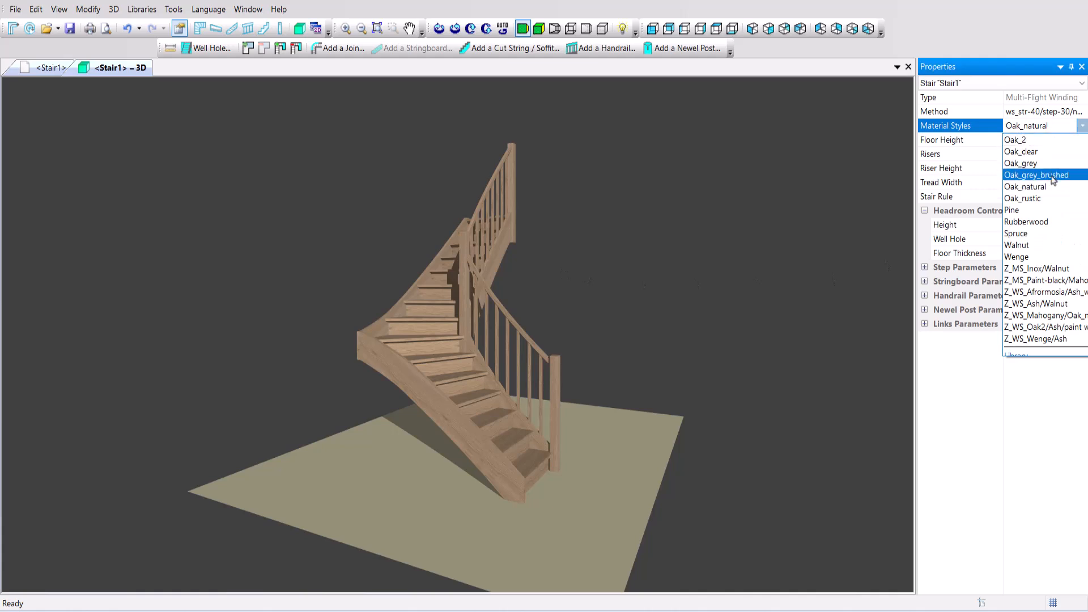
scroll(1052, 181, up, 5)
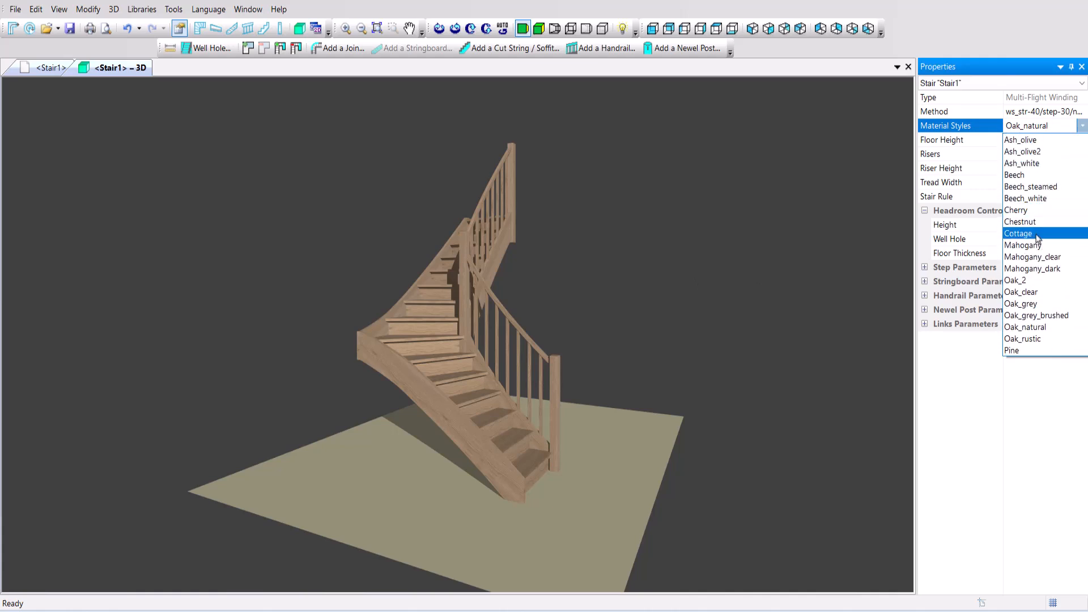
click(1038, 234)
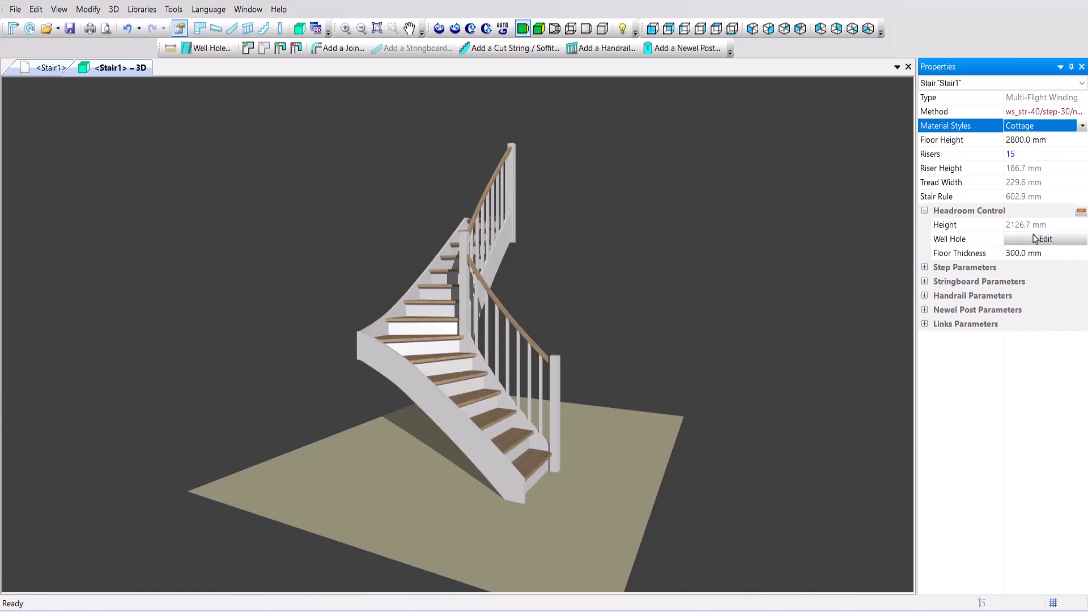
Step: Extend the corner newel post down to the floor by setting its base height from the floor to 0 mm
middle_drag(667, 296, 708, 300)
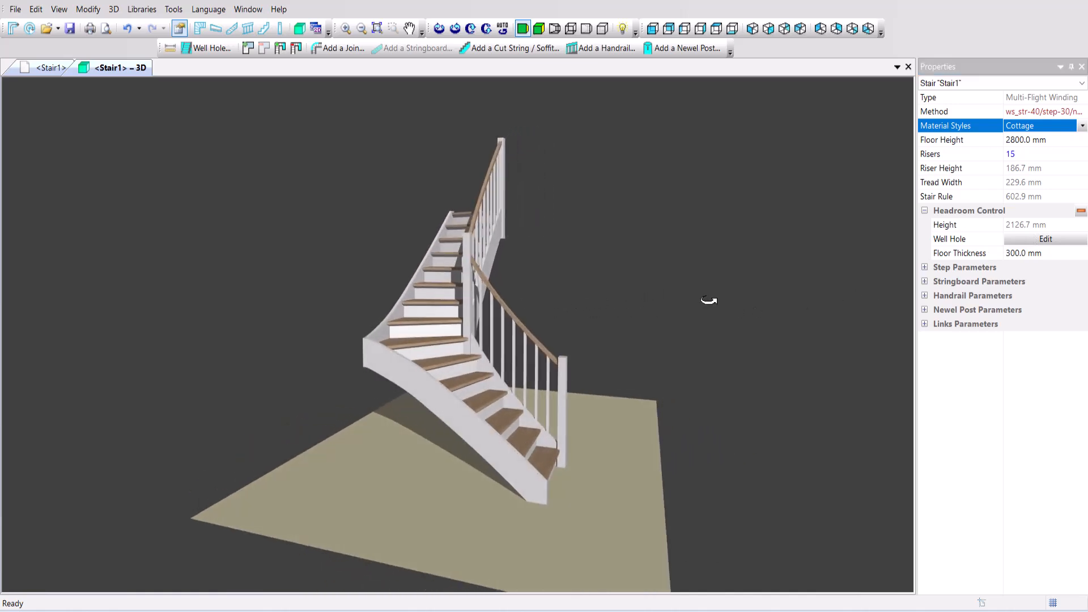
middle_drag(708, 300, 248, 307)
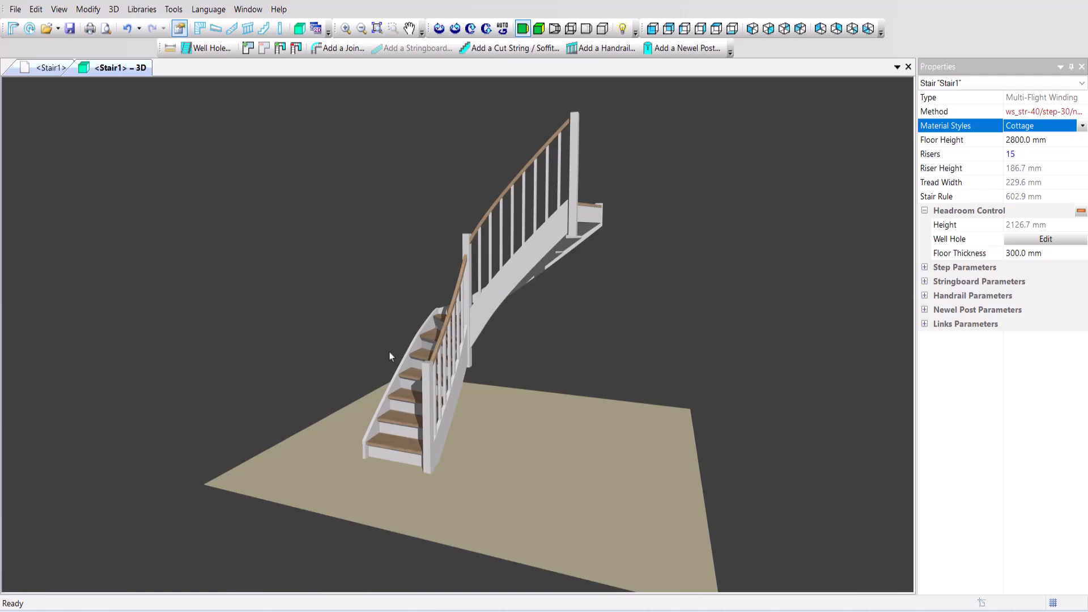
click(467, 298)
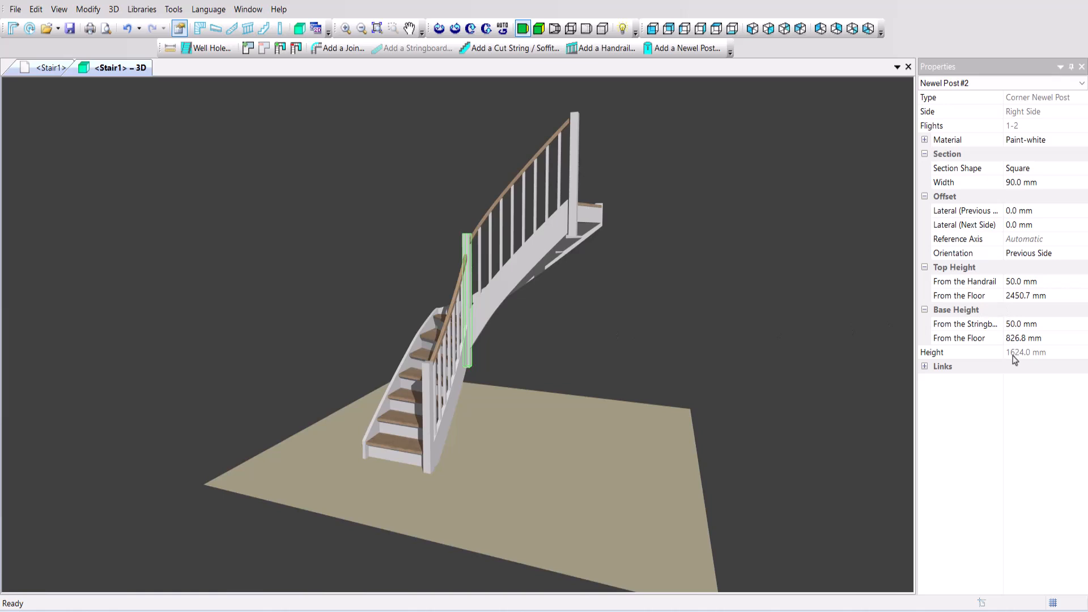
click(1005, 339)
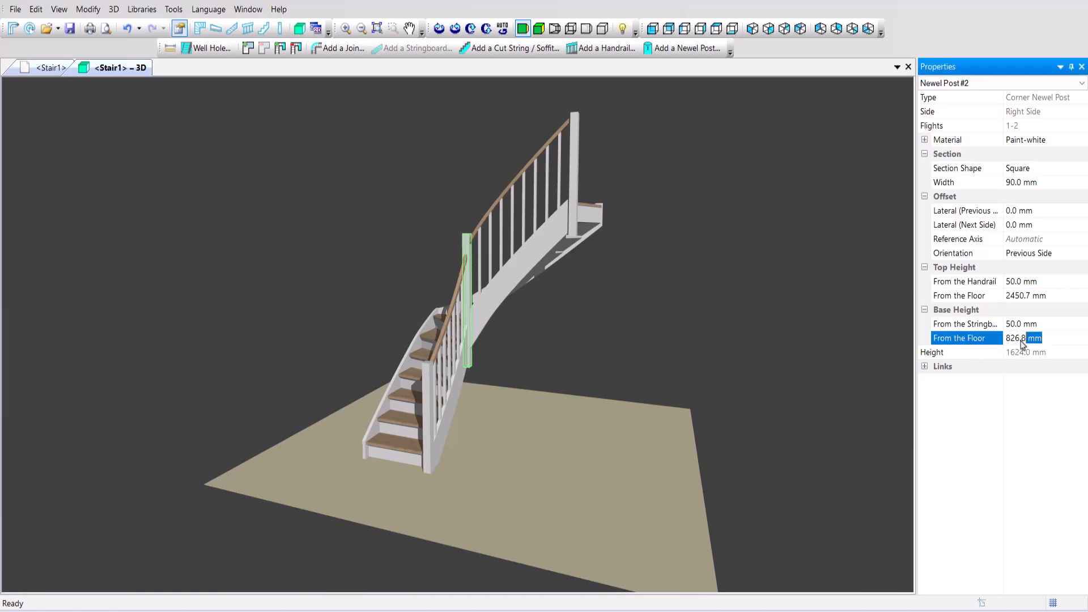
text(0)
key(Return)
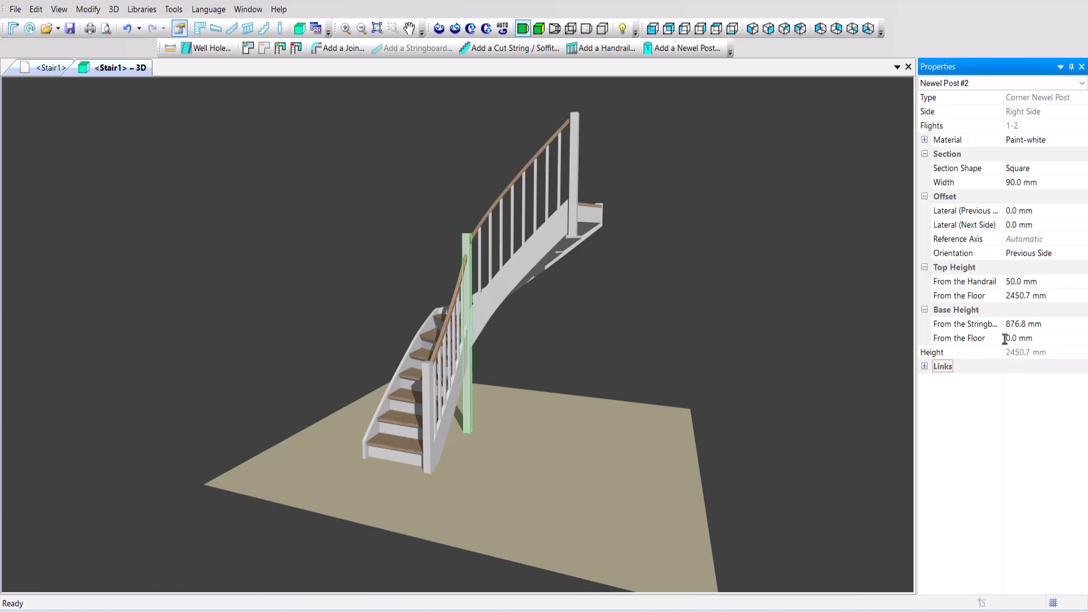
Step: Change the type of the first flight's right stringboard to Straight
drag(609, 444, 462, 445)
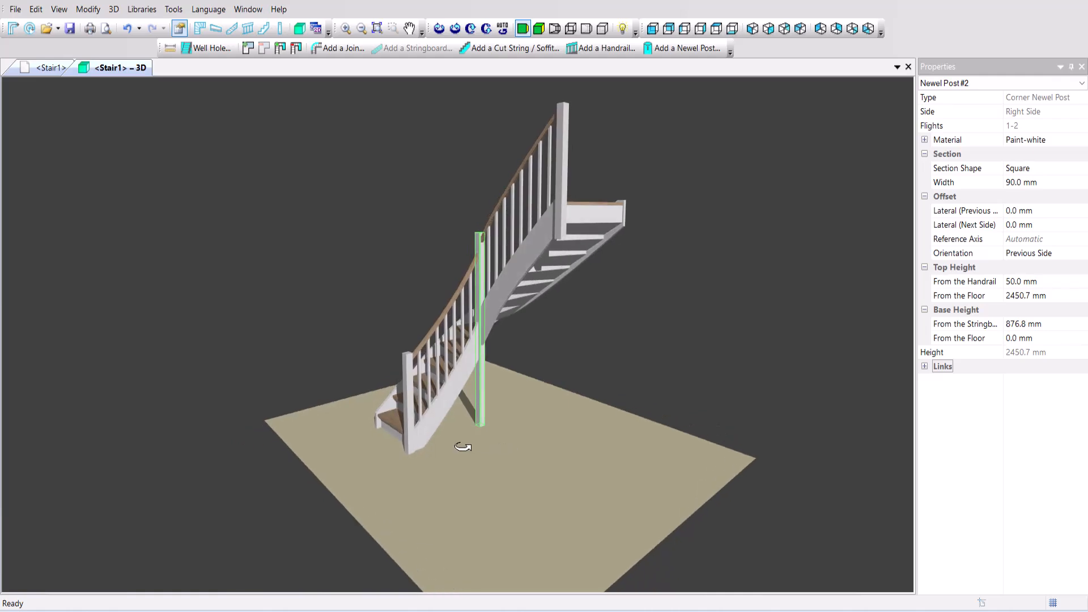
click(449, 404)
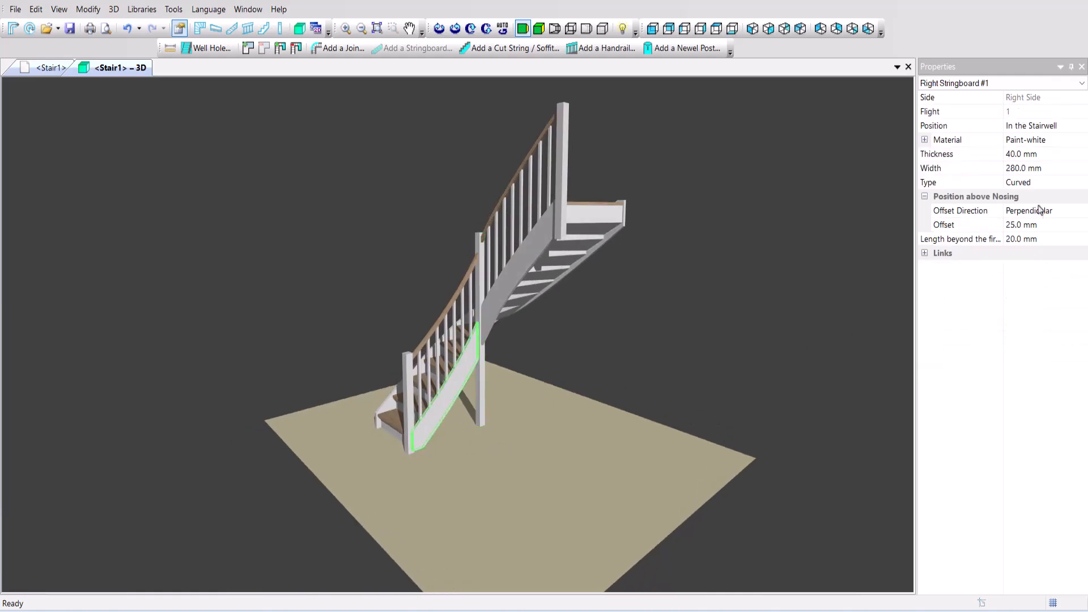
click(1042, 183)
click(1039, 209)
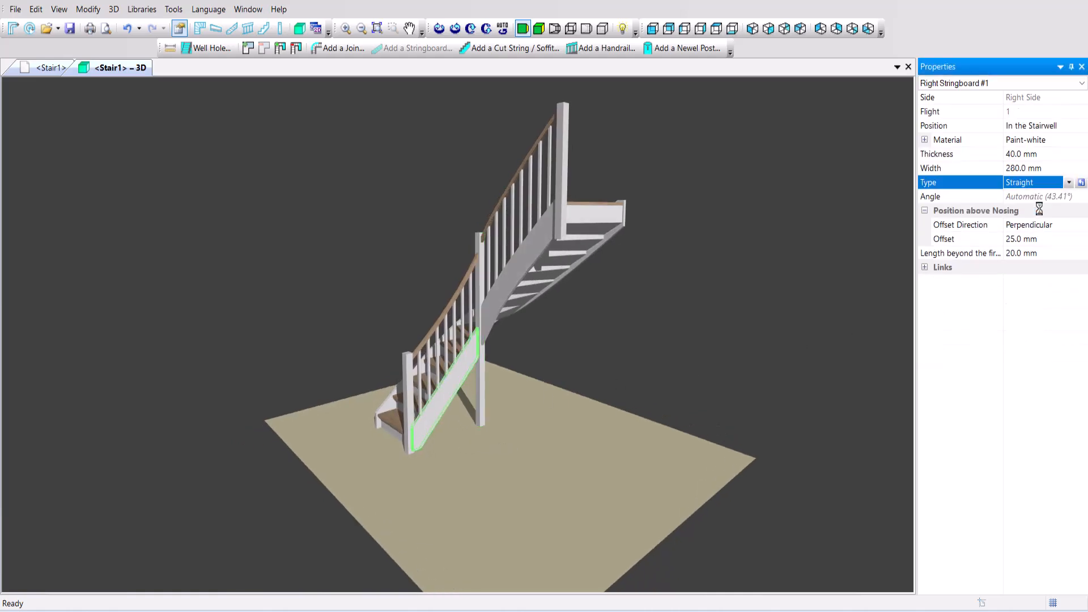
Step: Change the type of the first flight's right handrail to Straight and clear the selection
click(448, 303)
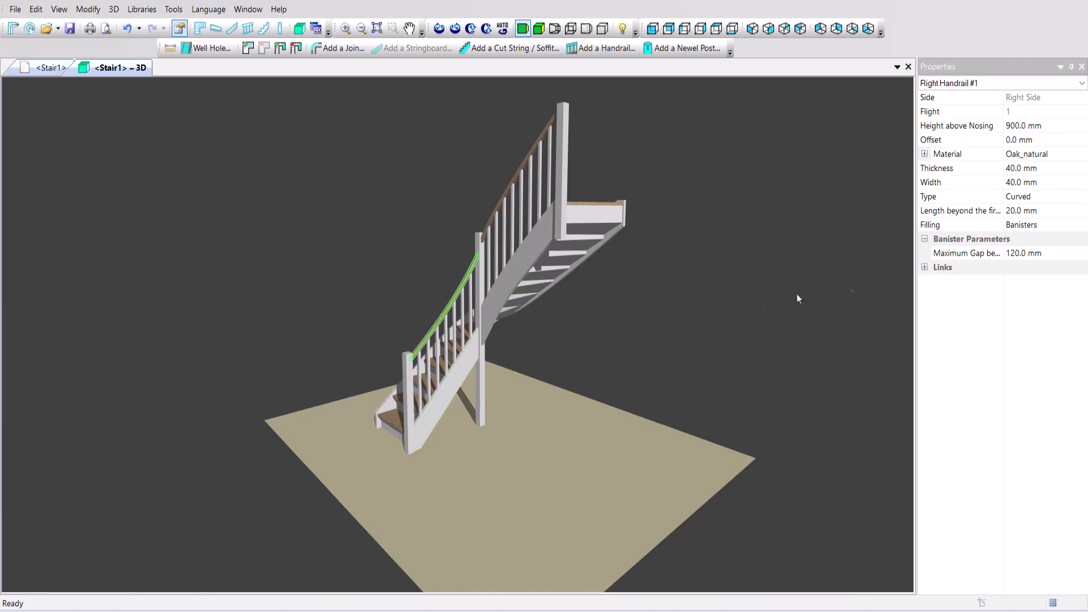
click(1044, 199)
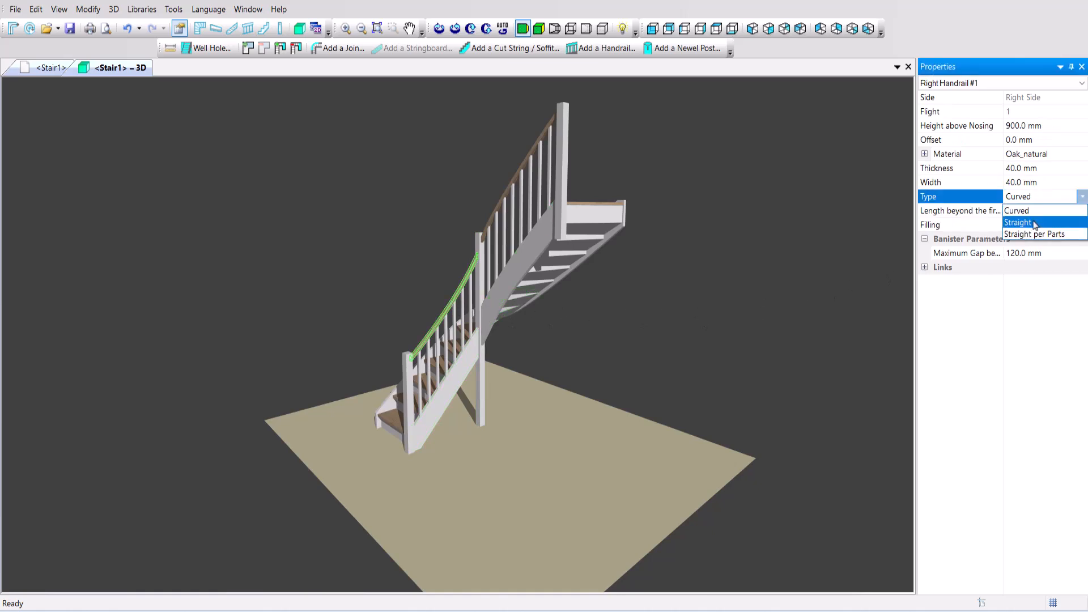
click(1030, 221)
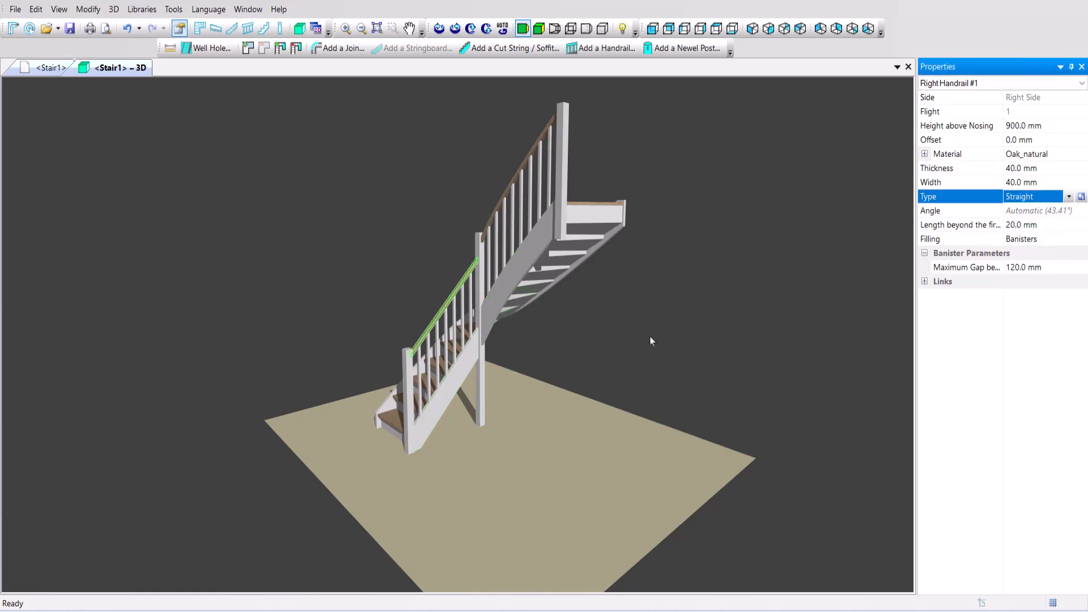
click(598, 337)
Step: Turn the 3D model to face its first steps and place the plan and 3D view side by side
drag(275, 320, 731, 343)
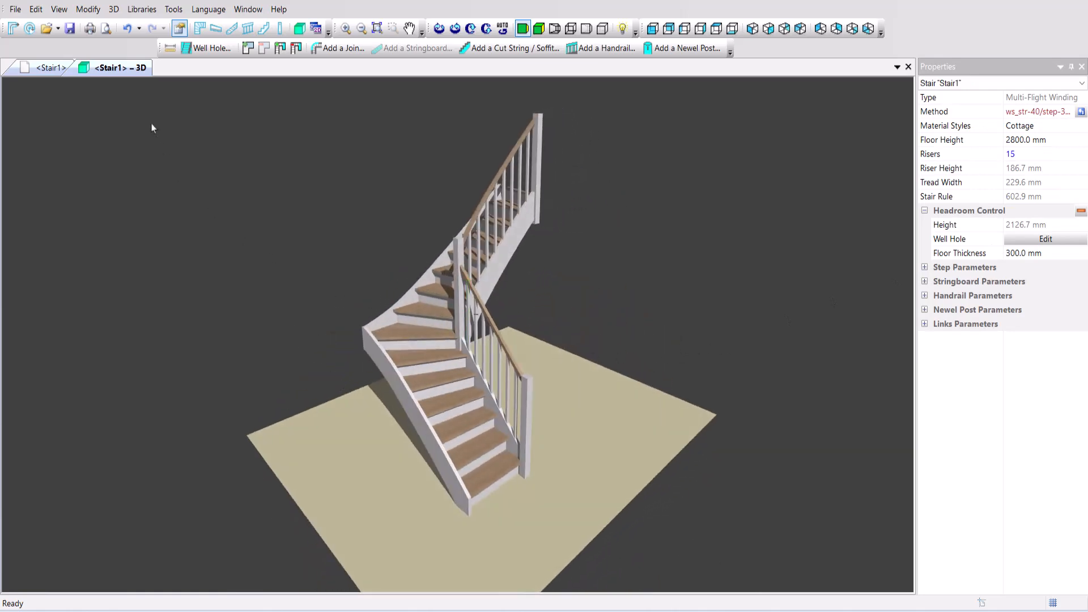
right_click(128, 70)
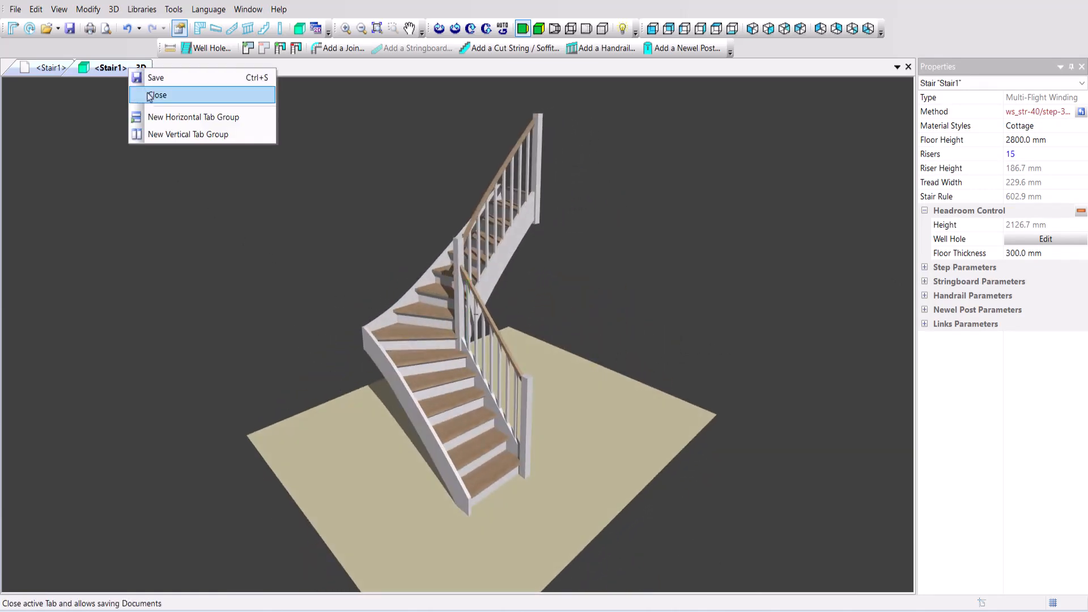
click(170, 135)
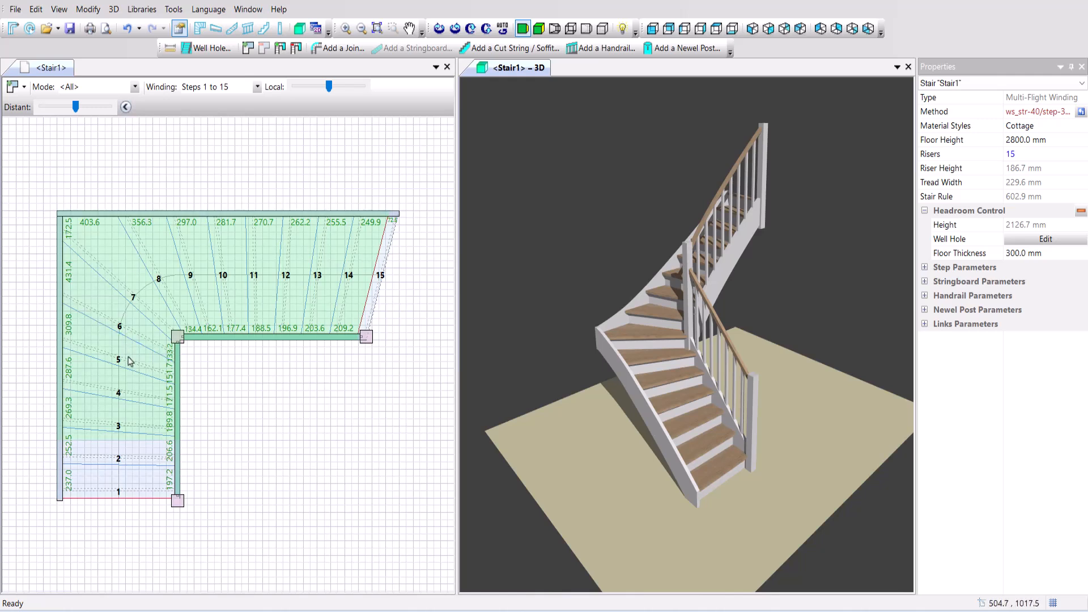
Step: Convert step 5 in the first flight to a straight step
right_click(135, 375)
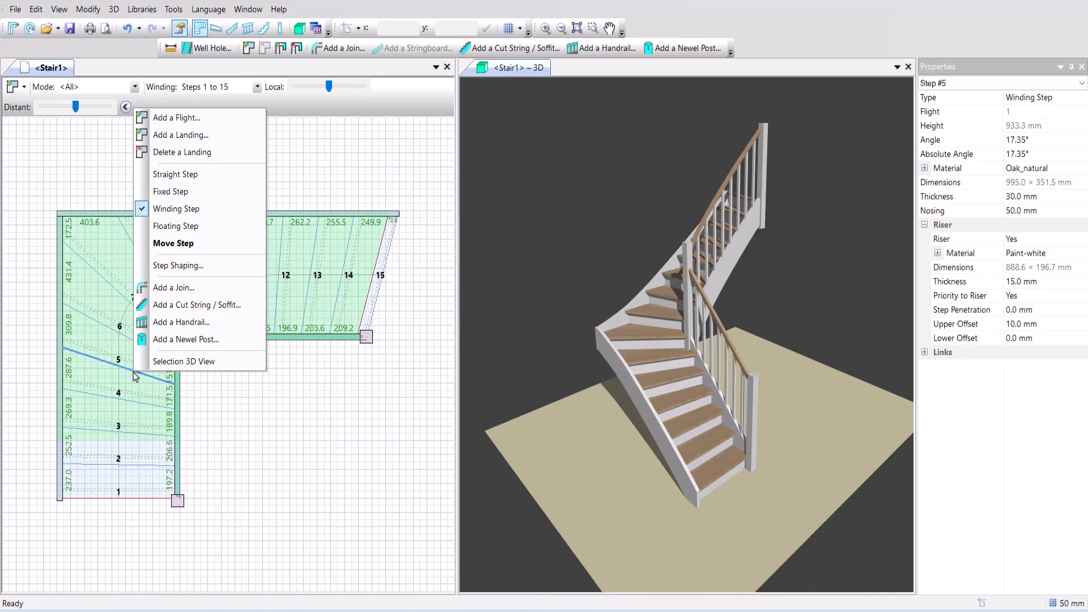
click(215, 175)
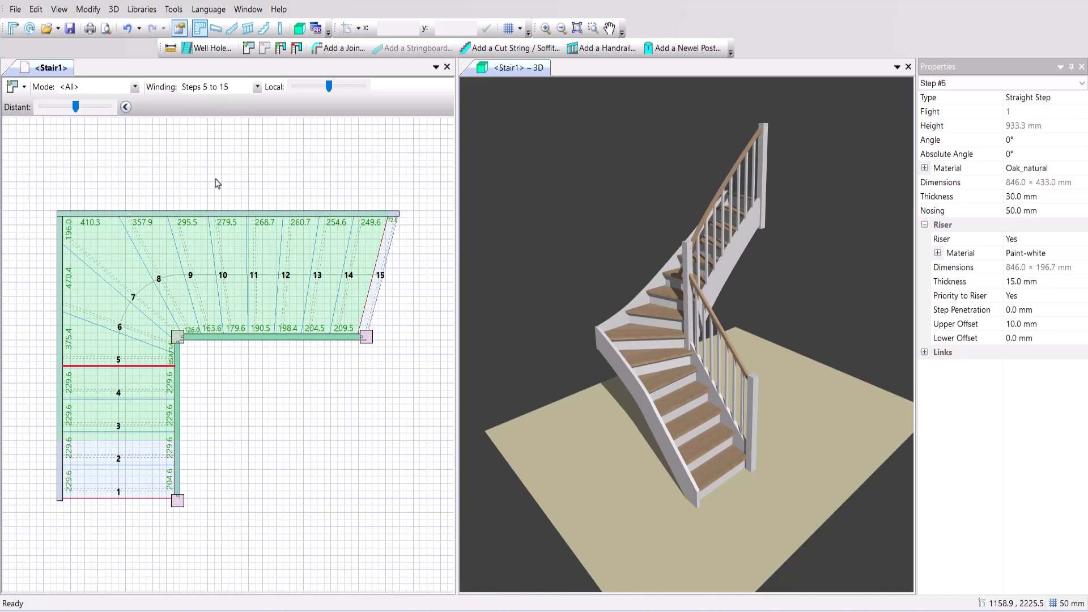
Step: Open the first flight's right stringboard from the developed stringboards and set its width to 320 mm
drag(763, 311, 535, 315)
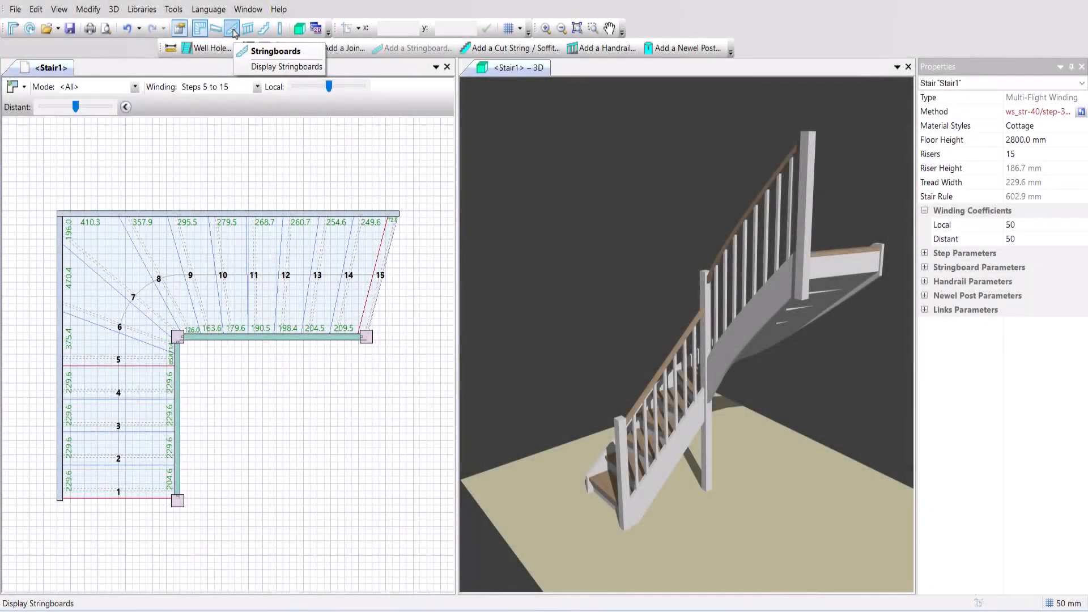
click(234, 30)
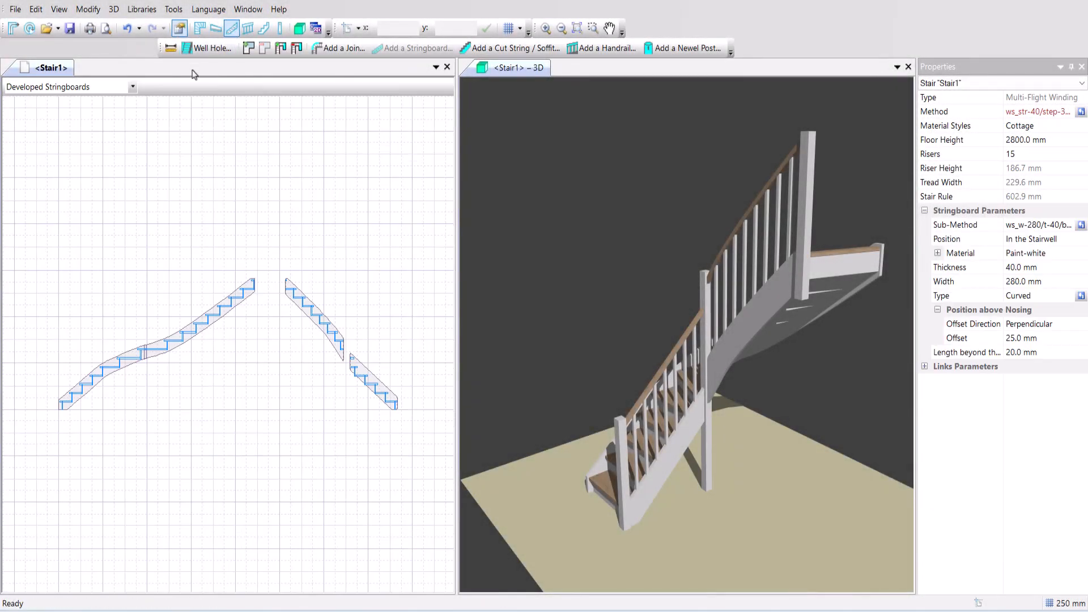
click(133, 89)
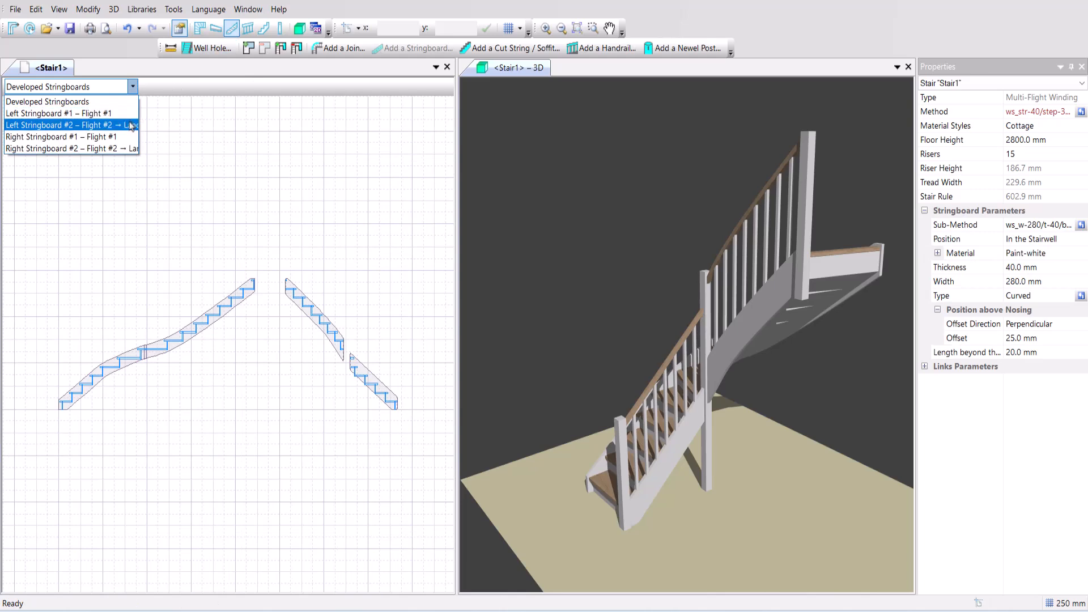
click(210, 140)
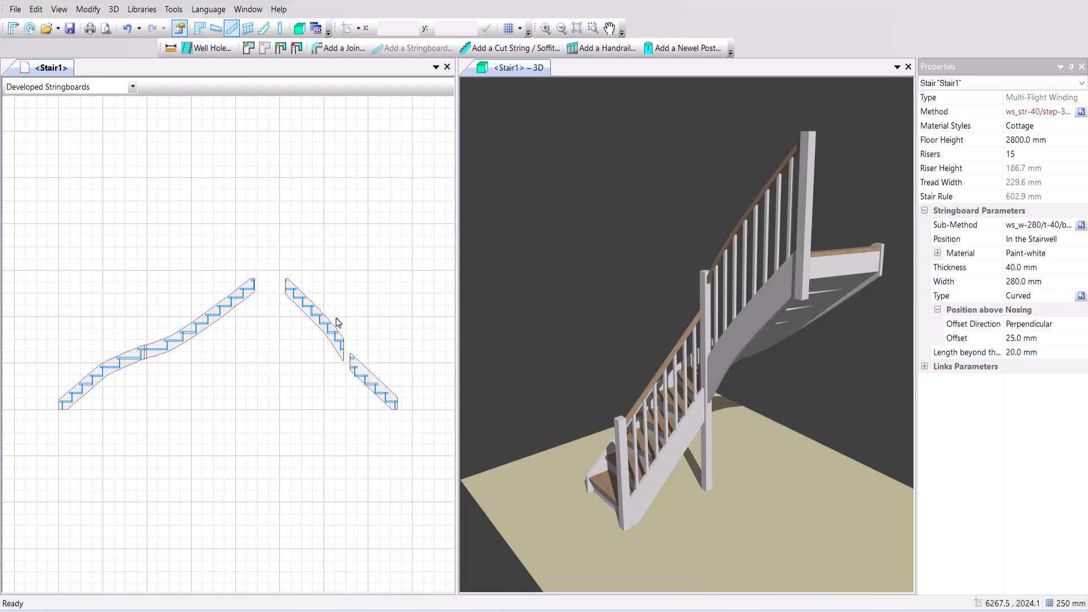
click(365, 376)
double_click(366, 377)
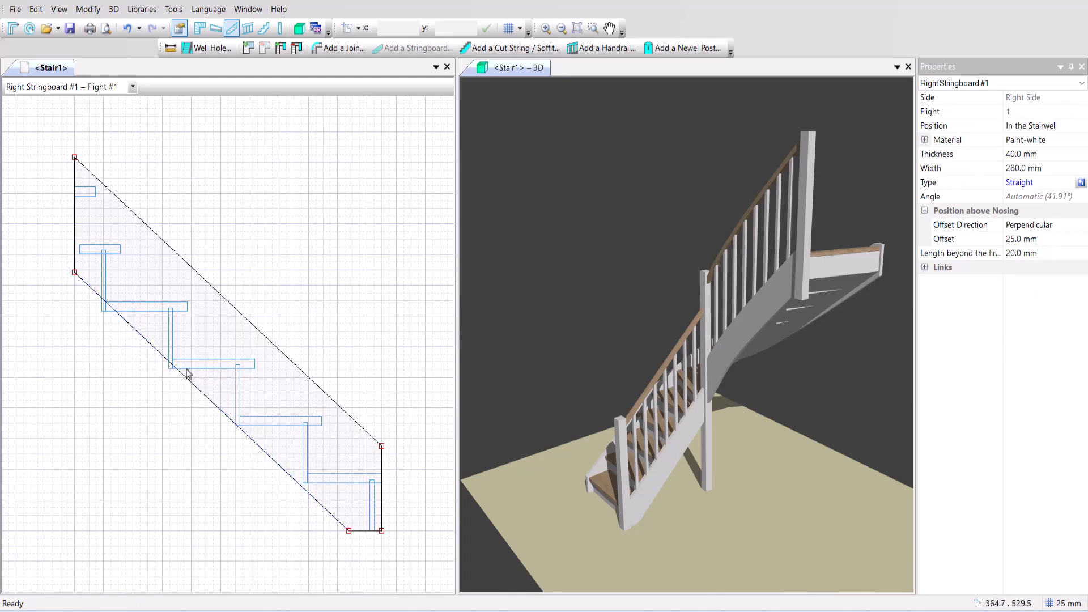
click(1053, 170)
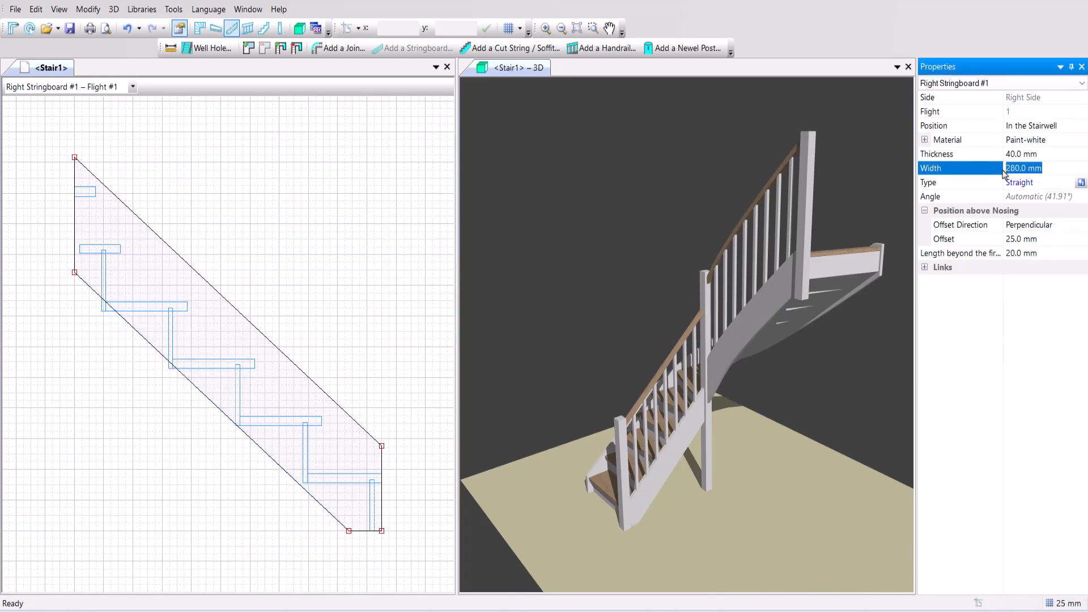
text(320)
key(Return)
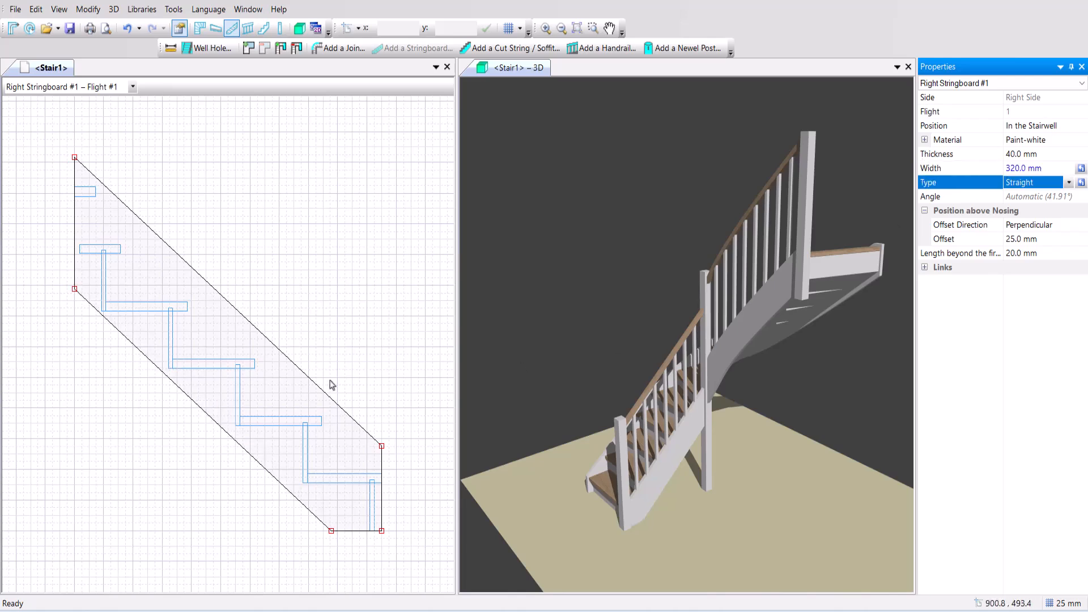
Step: Add a vertex midway along the stringboard's sloping lower edge and move the edge's floor-level corner to x 725, y 0
click(199, 409)
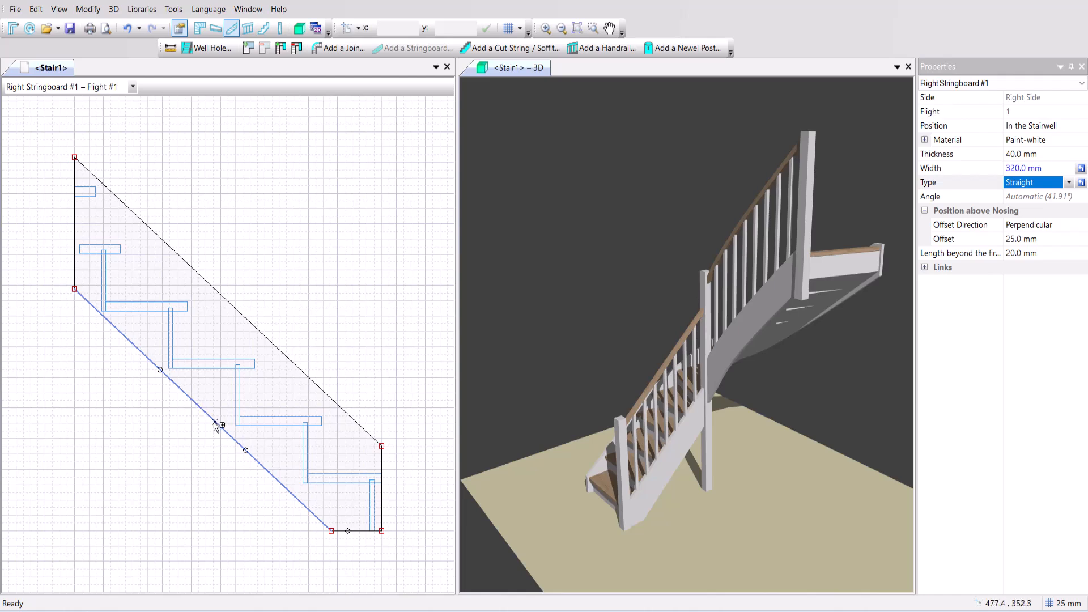
double_click(216, 423)
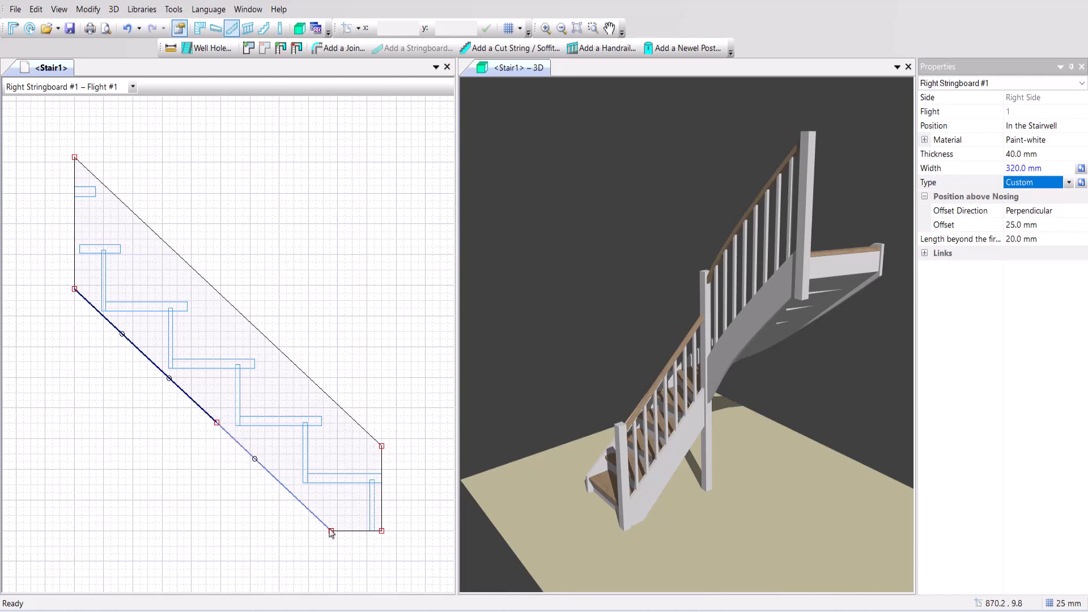
drag(331, 531, 286, 531)
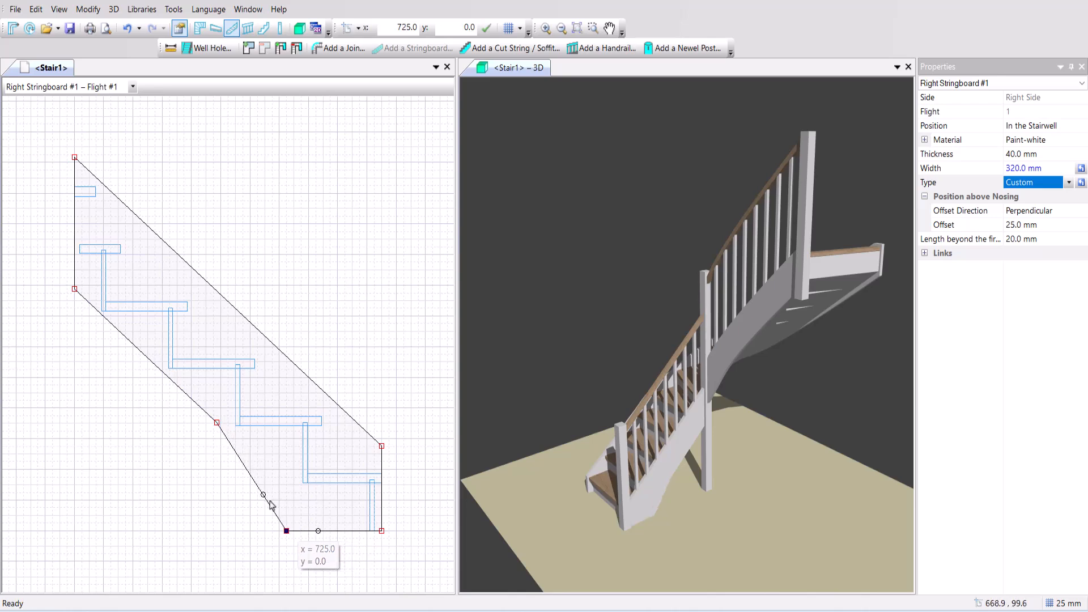
Step: Curve the lower edge between the added vertex and the floor corner, making it vertical at the floor with a control point at x 725, y about 148
drag(263, 494, 287, 487)
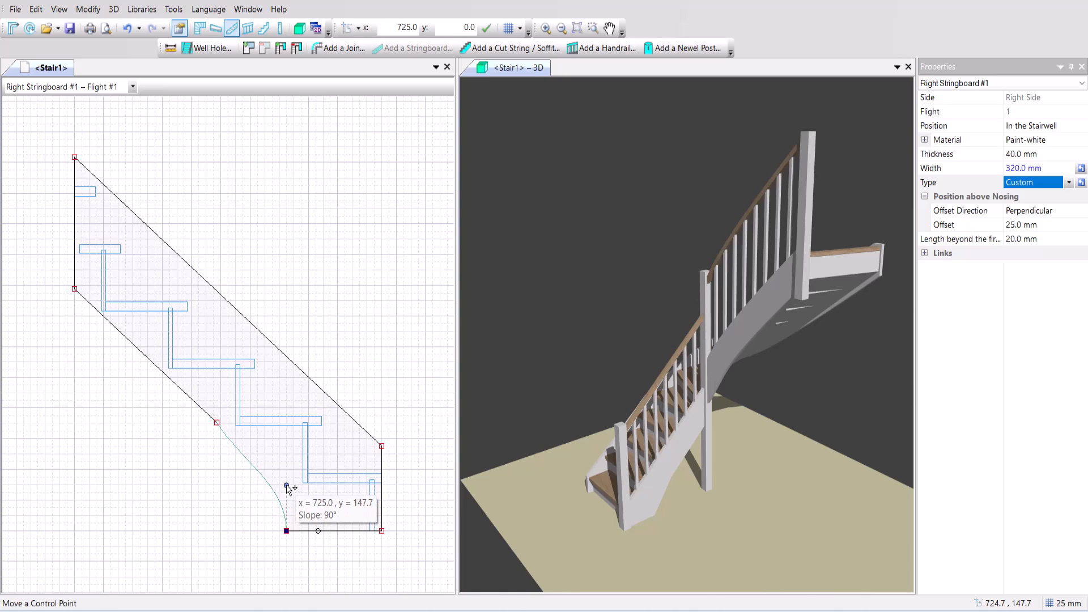
click(216, 422)
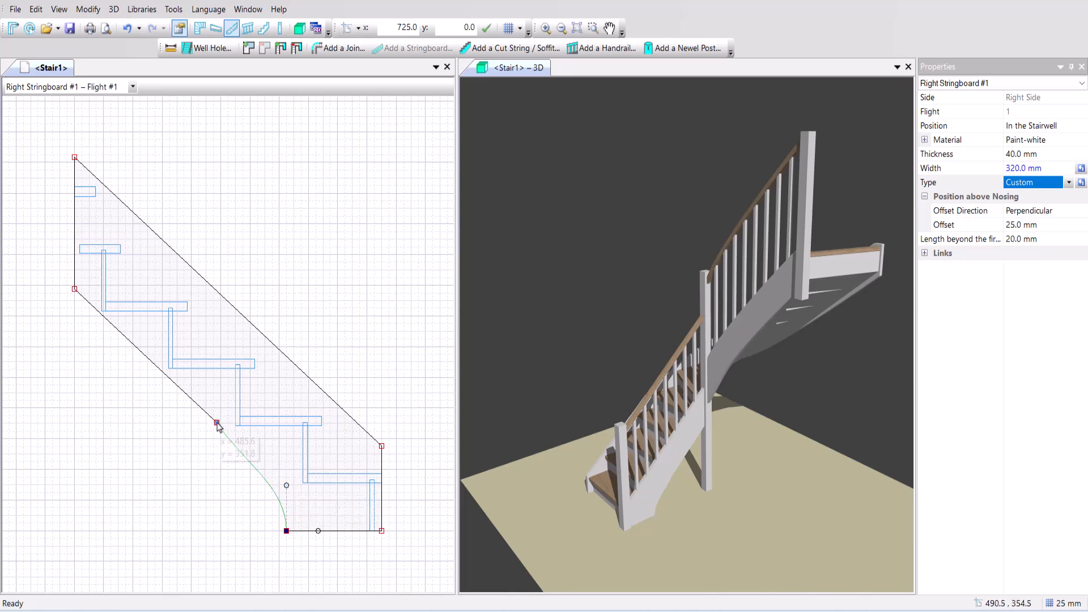
drag(238, 459, 261, 458)
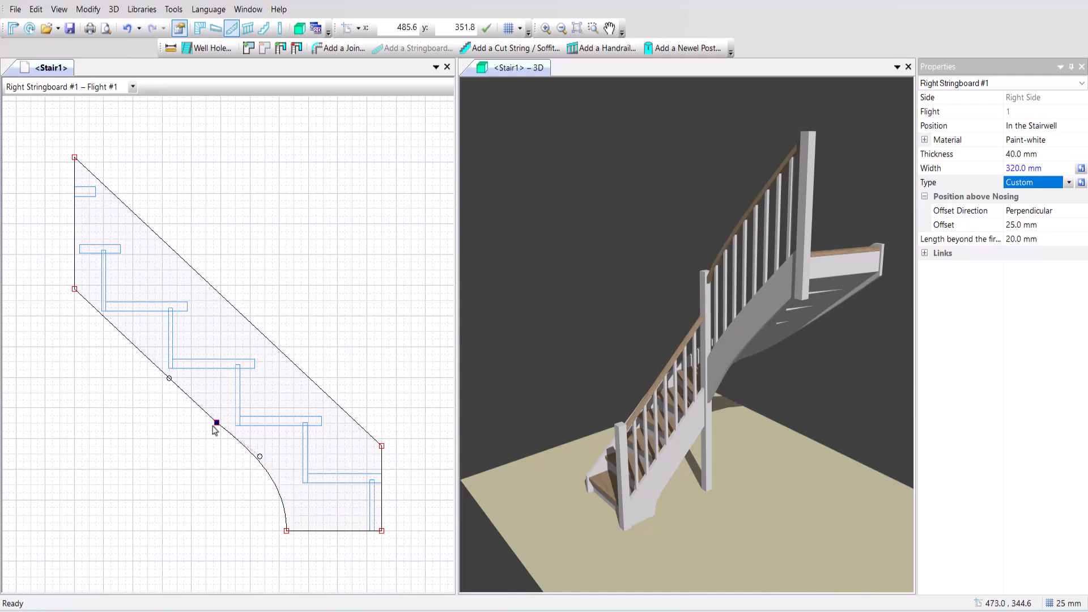
Step: Smooth the added vertex on the stringboard's lower edge by modifying only its right tangent
right_click(217, 423)
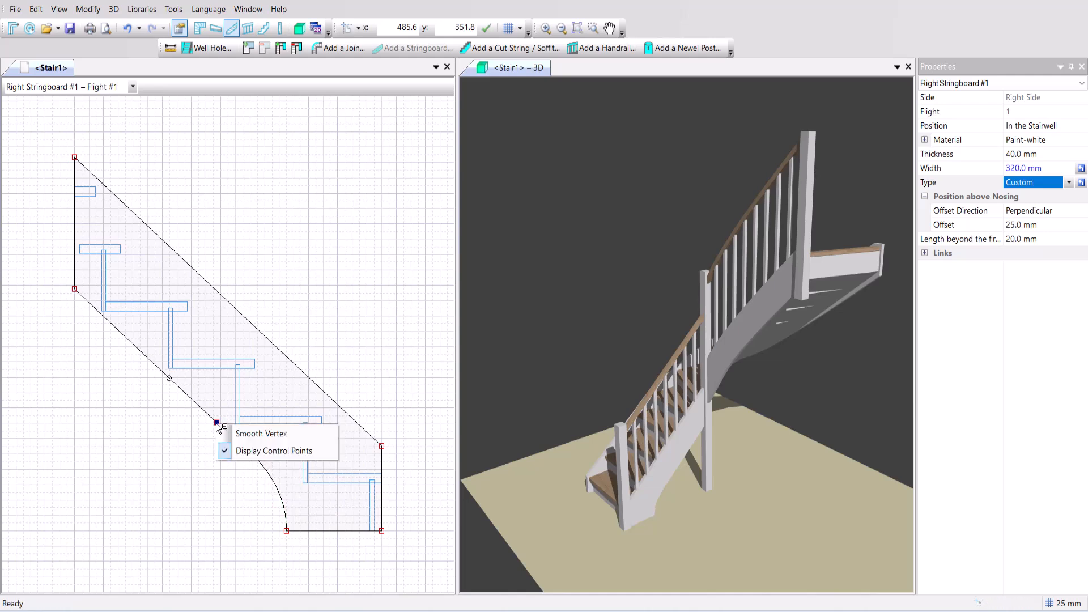
click(249, 436)
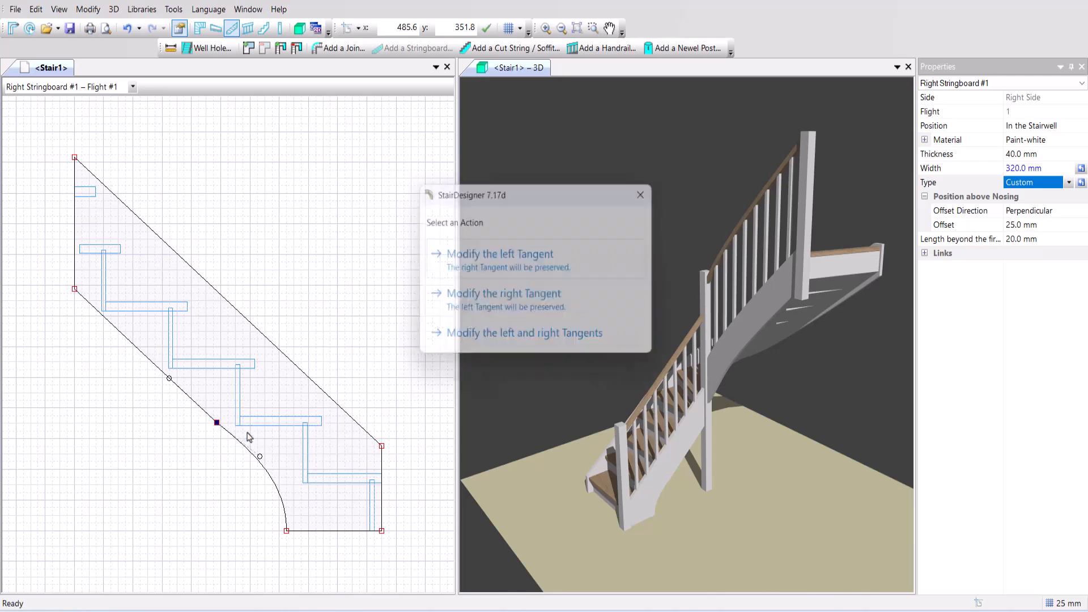
click(544, 308)
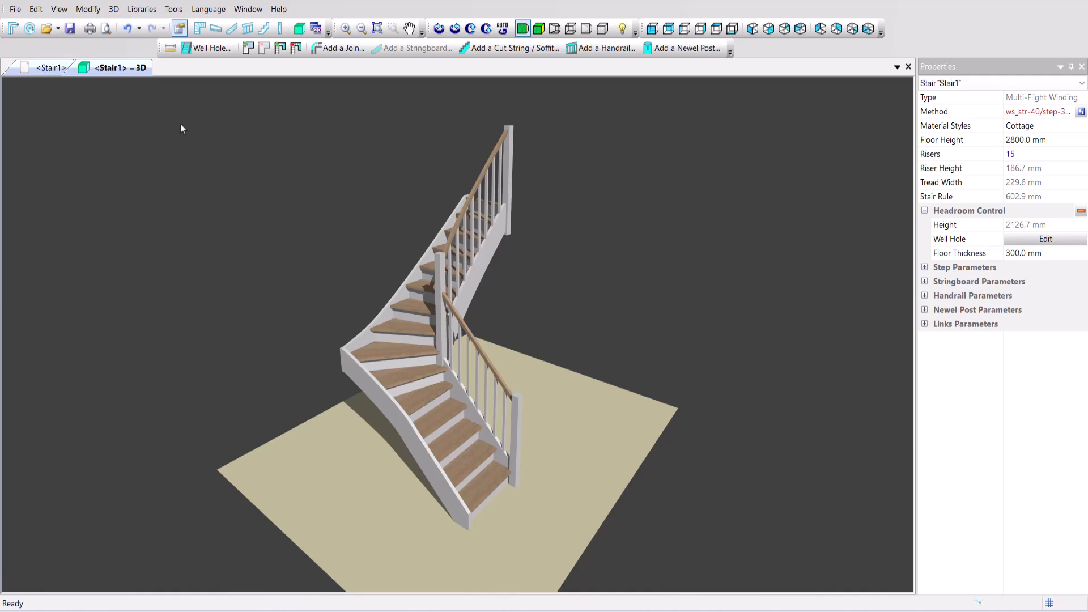
Step: Preview the 3D view as a printed page and close the preview
click(106, 28)
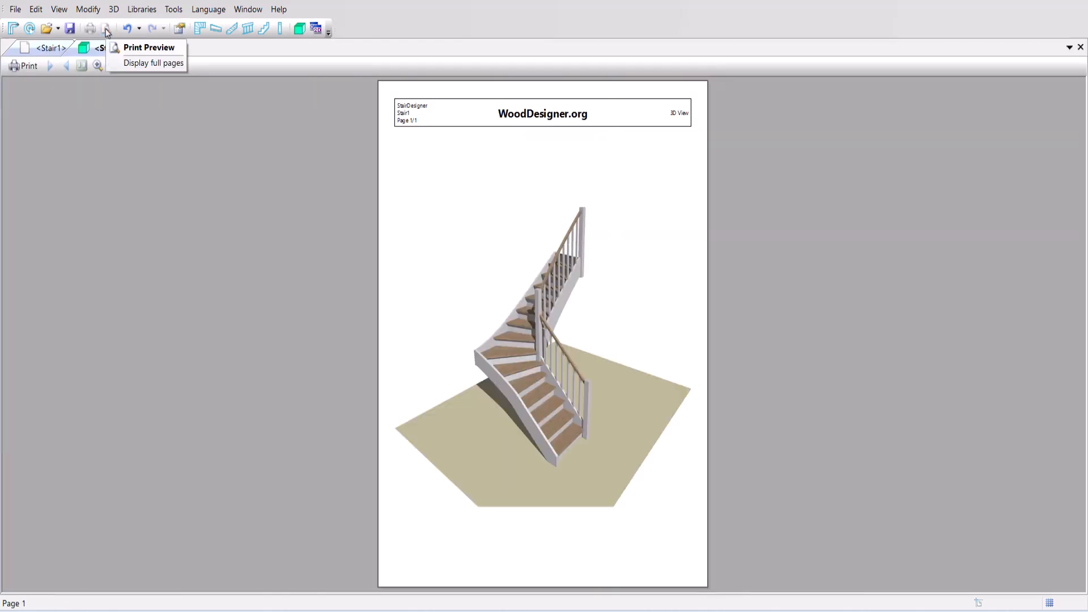
click(133, 66)
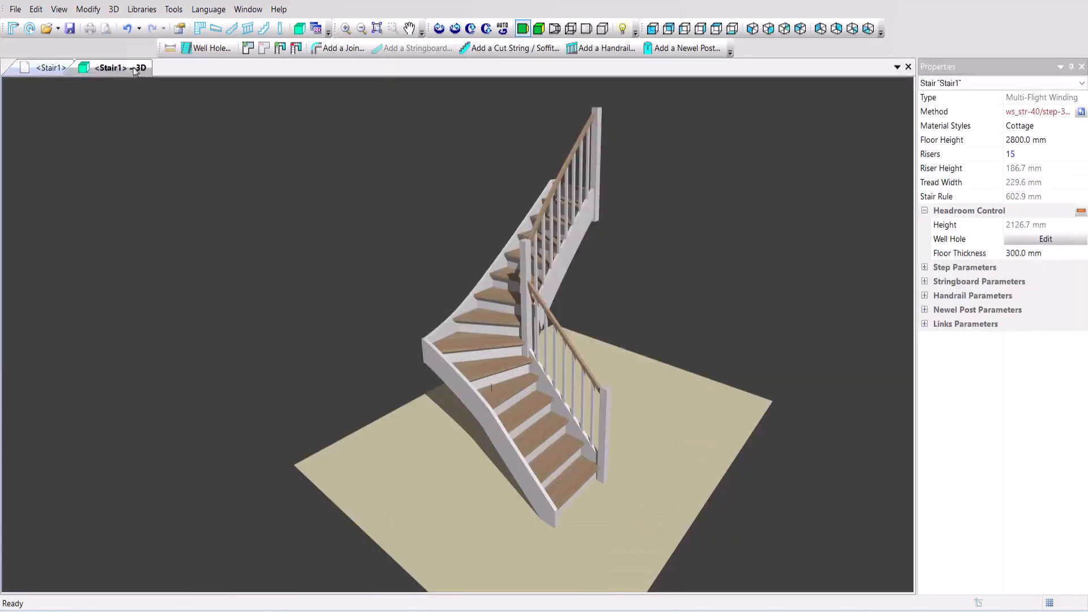
Step: Open a print preview from the stair plan, adding the newel posts and banisters to the items to print
click(46, 69)
click(106, 28)
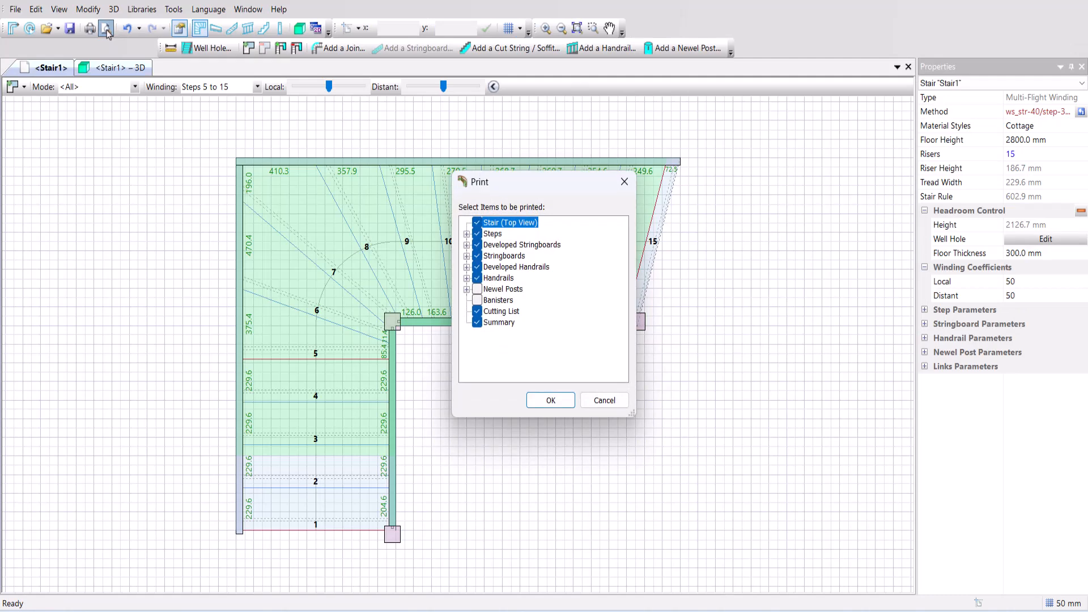
click(478, 290)
click(477, 301)
click(549, 402)
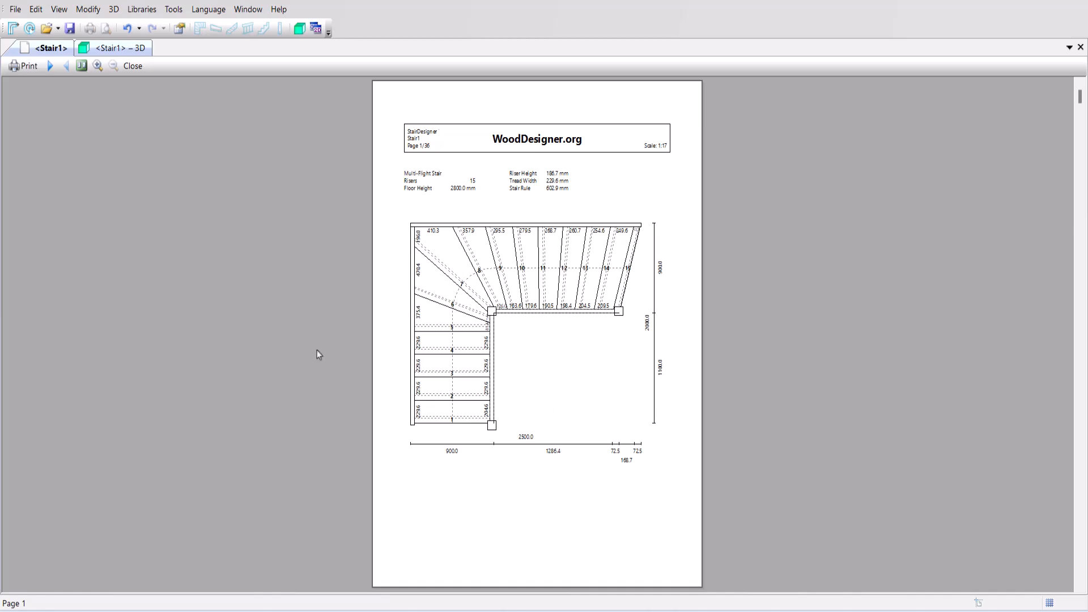
Step: Page through the previewed drawings of steps, stringboards, handrails, newel posts and banisters to the cutting list and summary, and close the preview
click(49, 66)
click(50, 66)
click(50, 66)
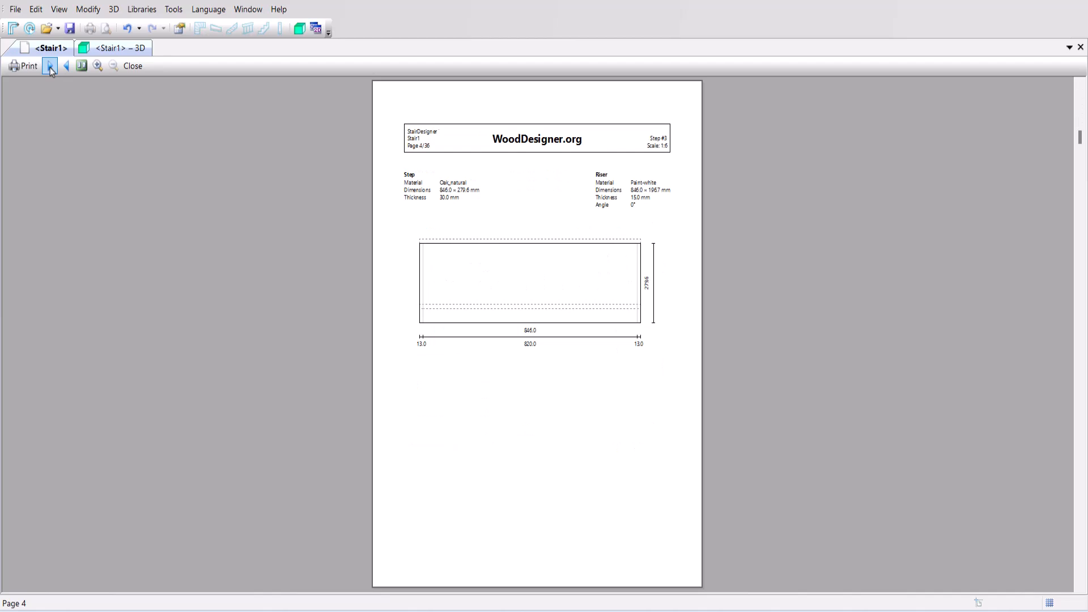
click(50, 67)
click(50, 66)
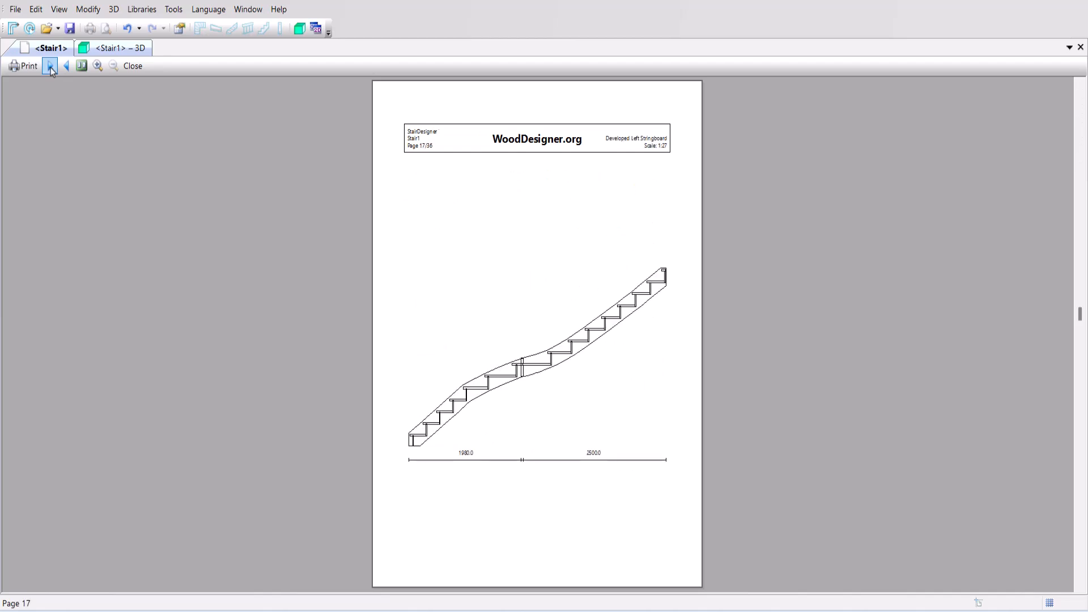
click(50, 67)
click(50, 67)
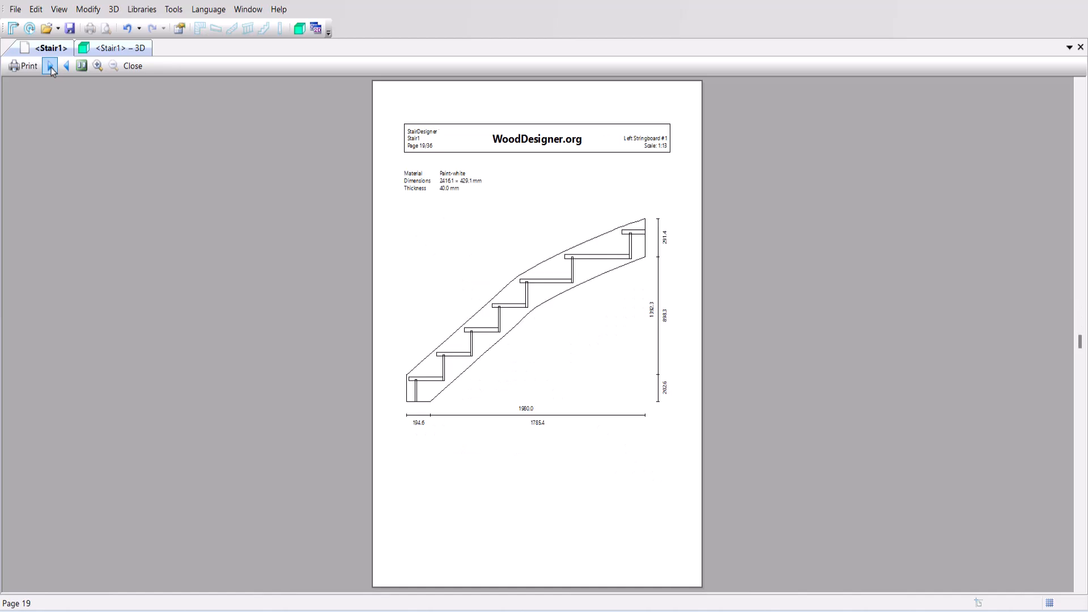
click(50, 67)
click(50, 66)
click(50, 66)
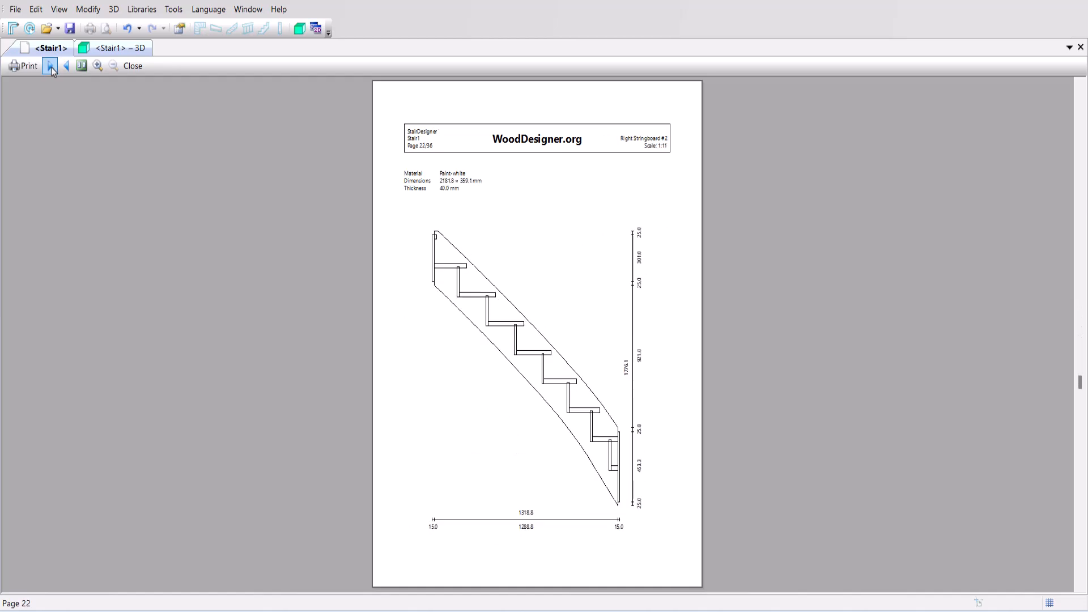
click(50, 67)
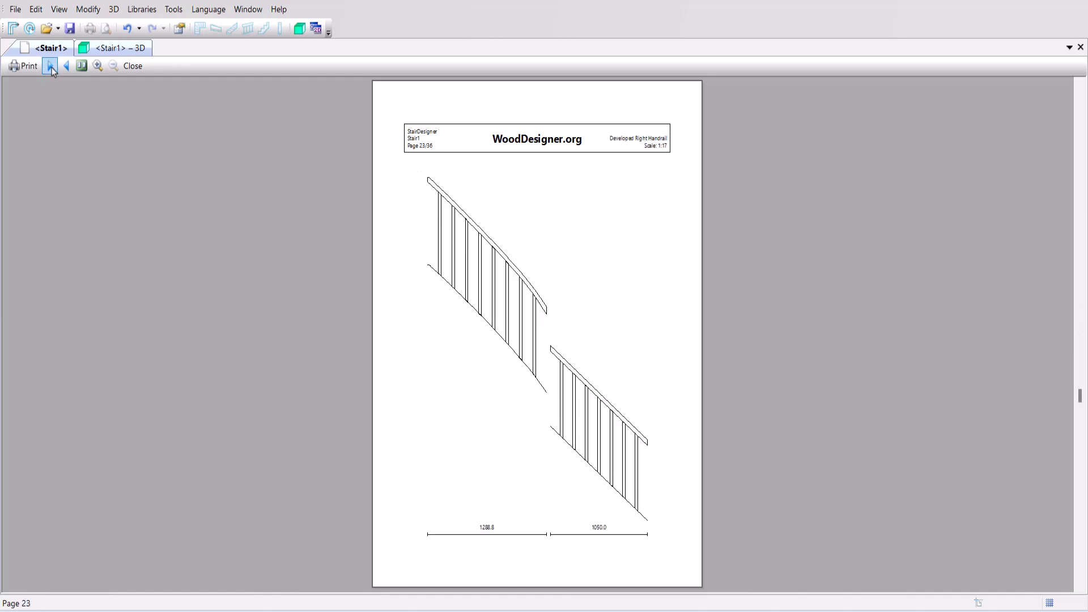
click(50, 67)
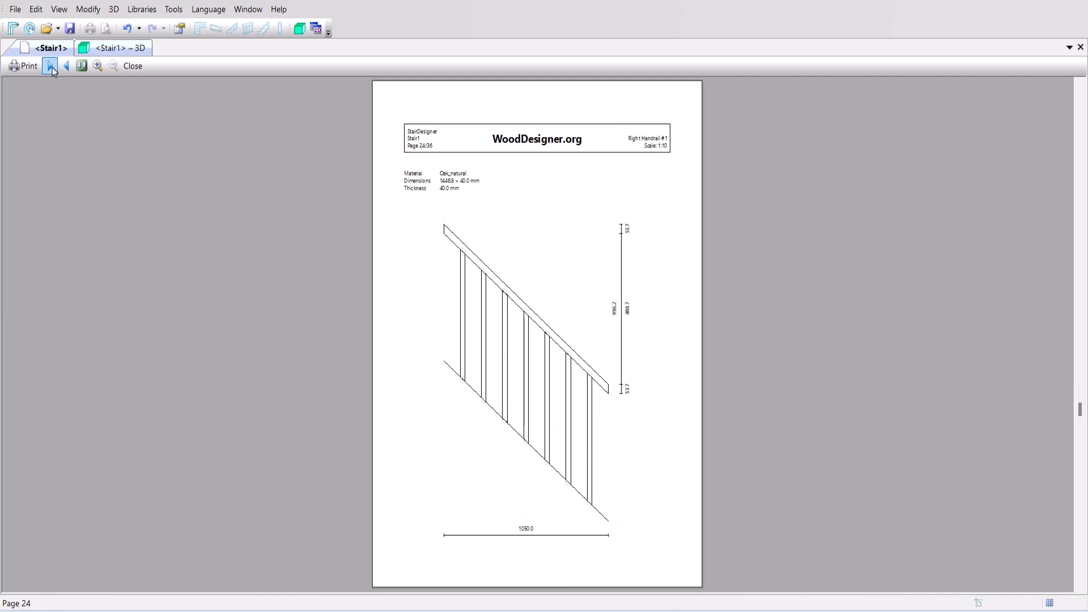
click(50, 66)
click(50, 67)
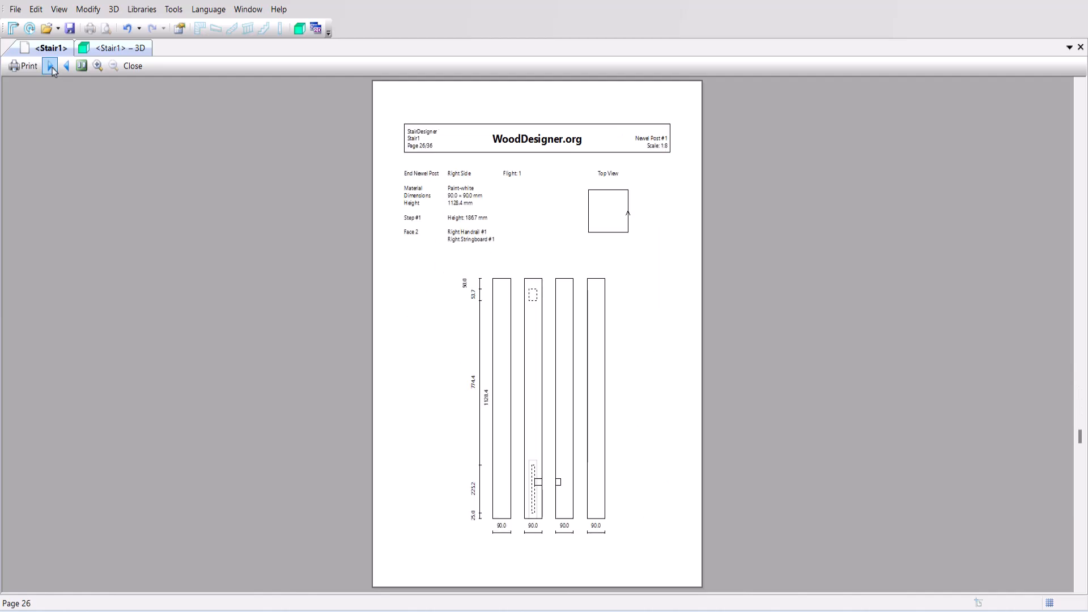
click(50, 66)
click(50, 66)
click(50, 66)
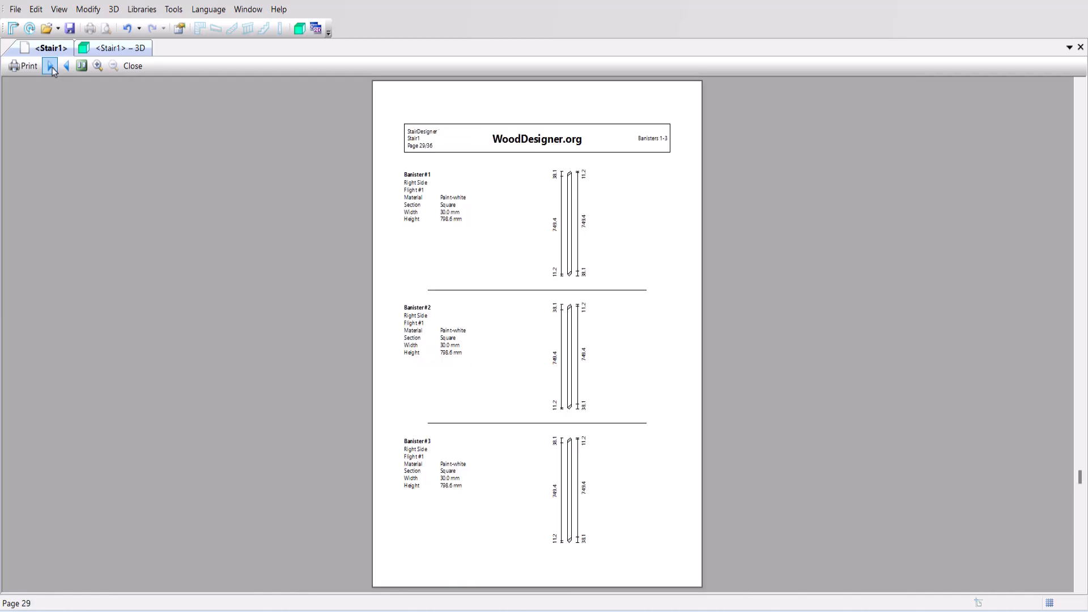
click(51, 66)
click(51, 66)
click(51, 66)
click(51, 66)
click(51, 66)
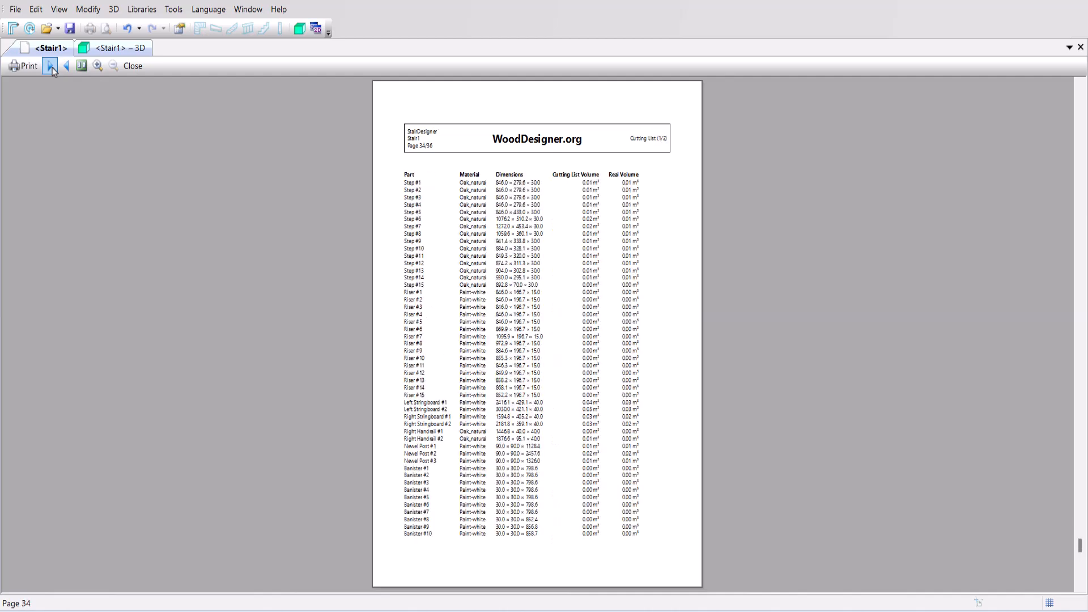
click(51, 67)
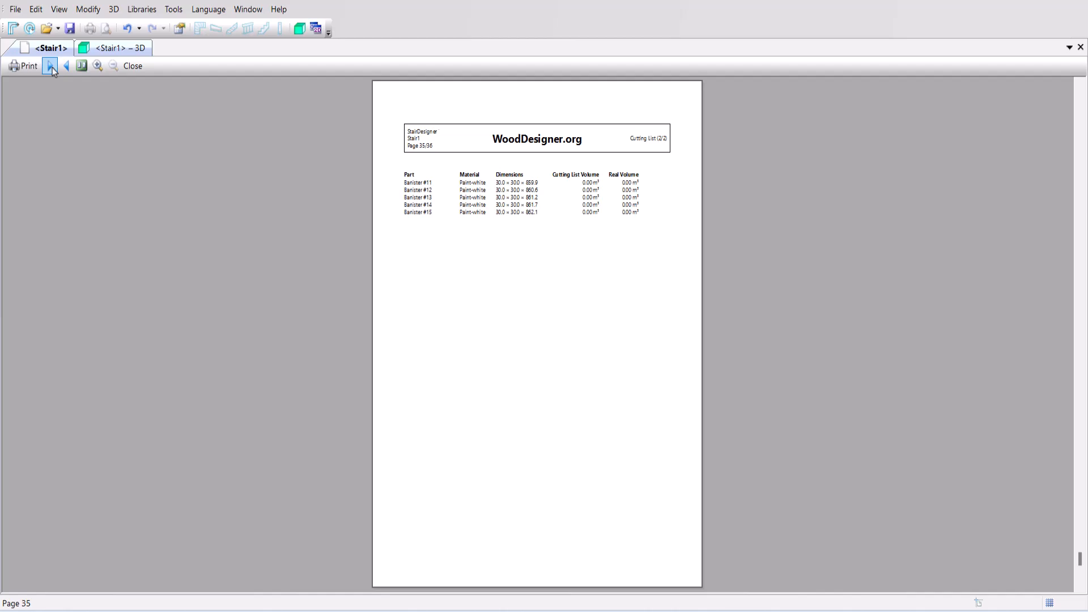
click(51, 66)
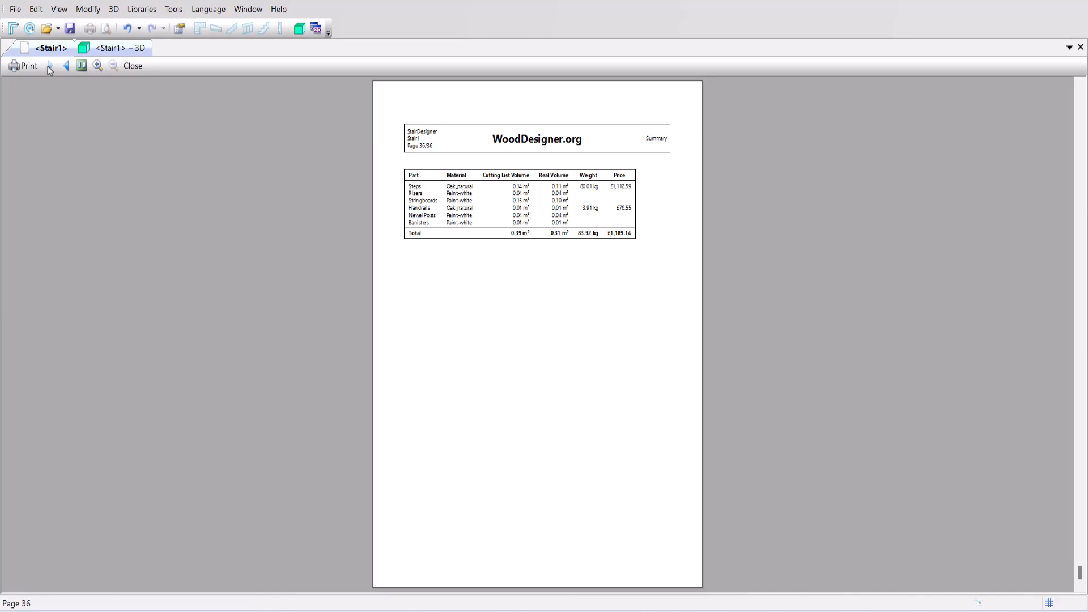
click(136, 68)
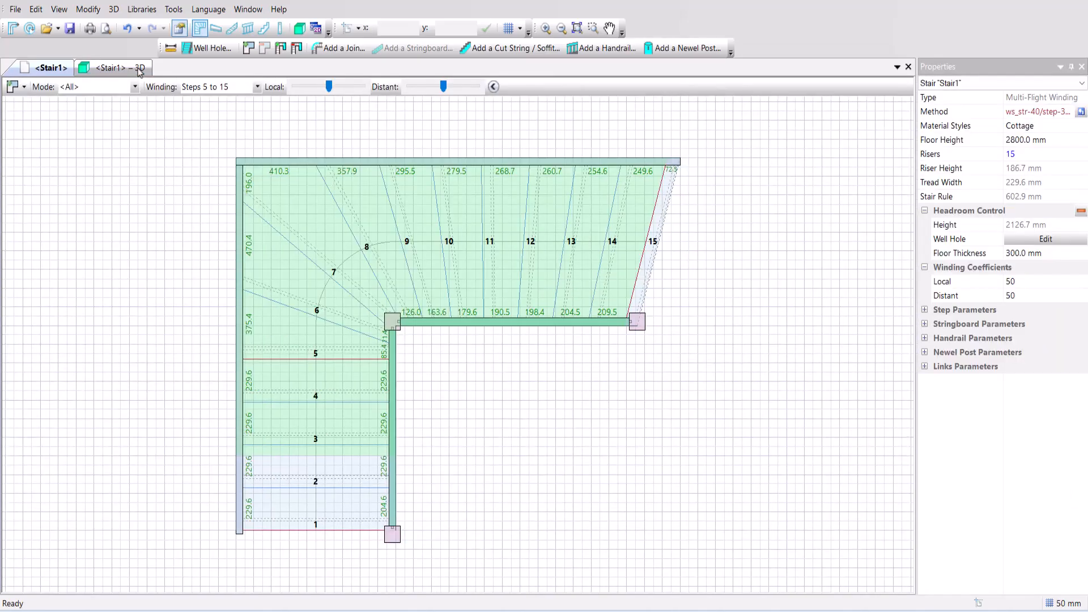
Step: Open a template preview of the stair with only the stringboards selected for printing
click(16, 10)
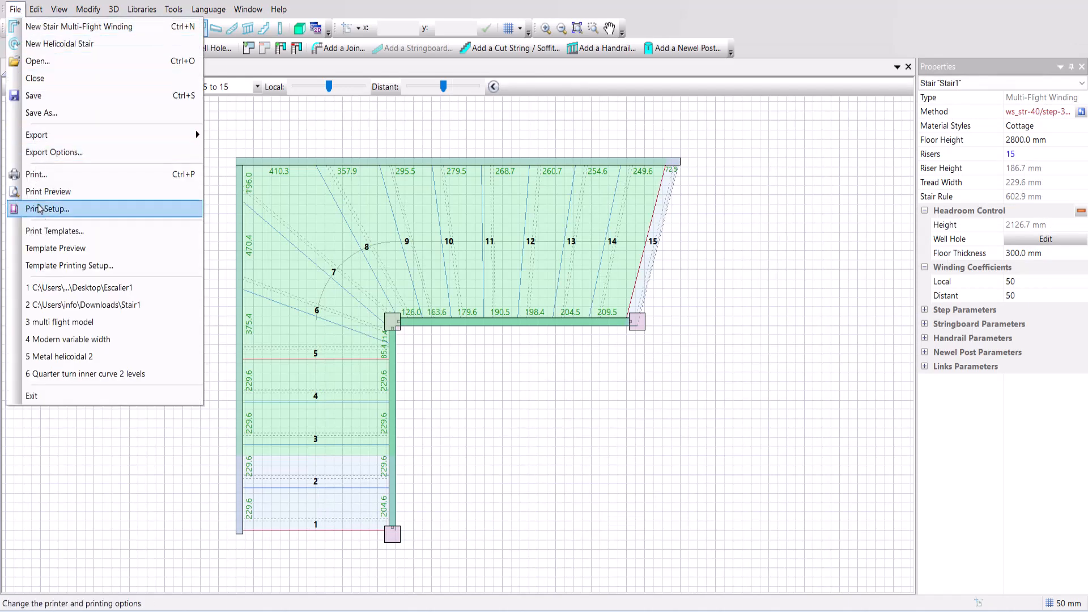
click(94, 248)
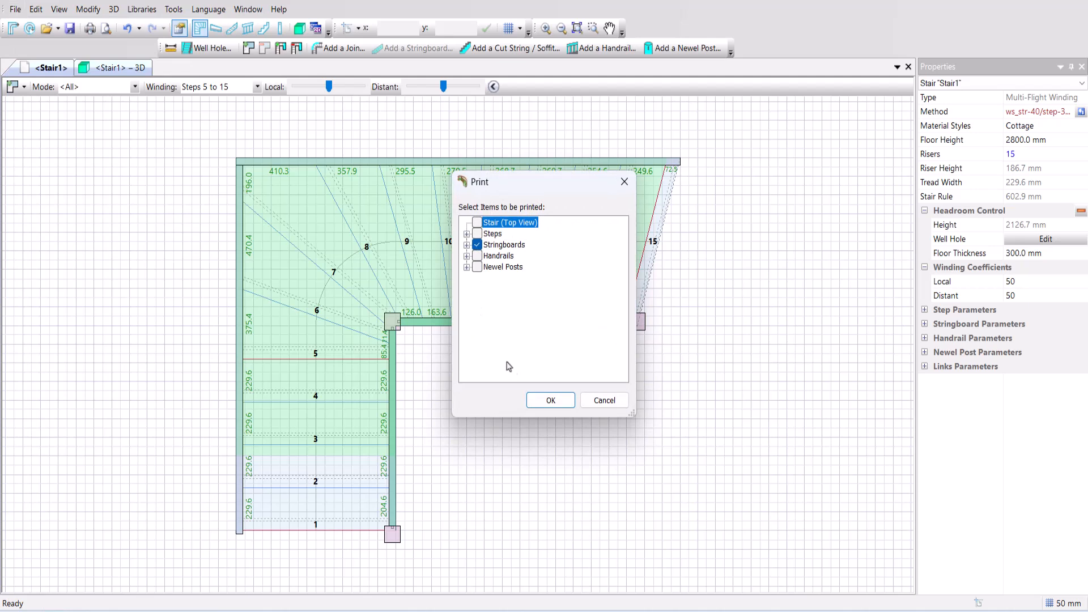
click(537, 396)
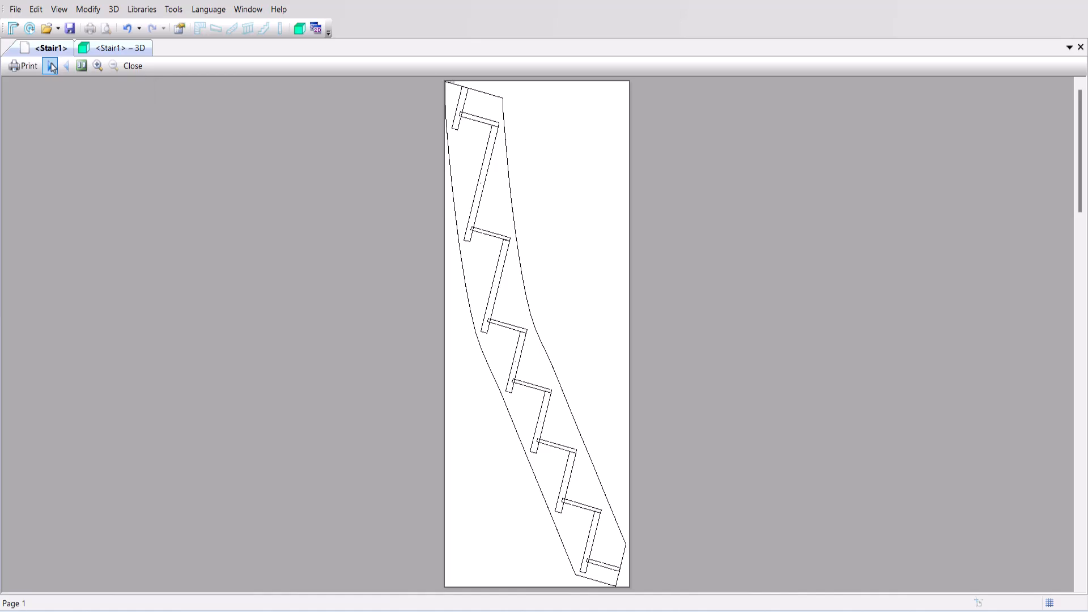
Step: Page through the full-size stringboard templates, zoom in on the step housings of the last one, and close the preview
click(50, 67)
click(49, 66)
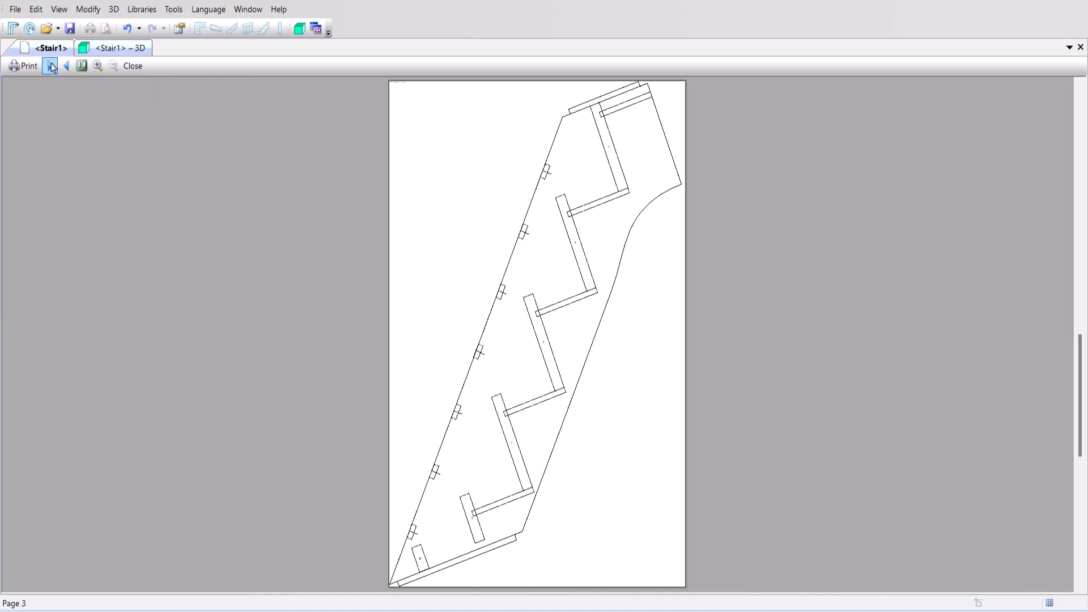
click(50, 66)
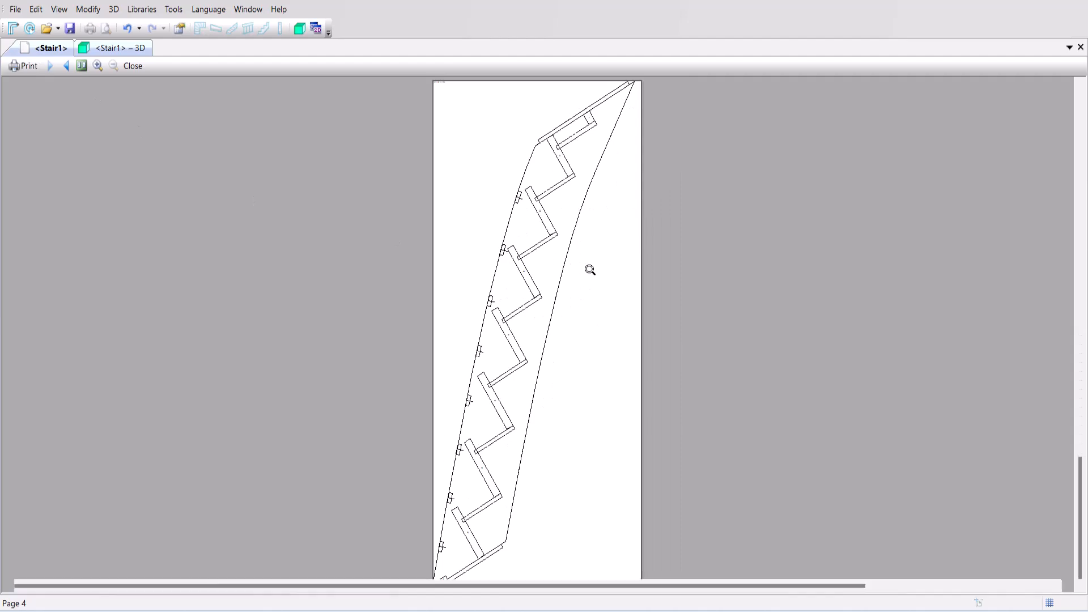
click(589, 270)
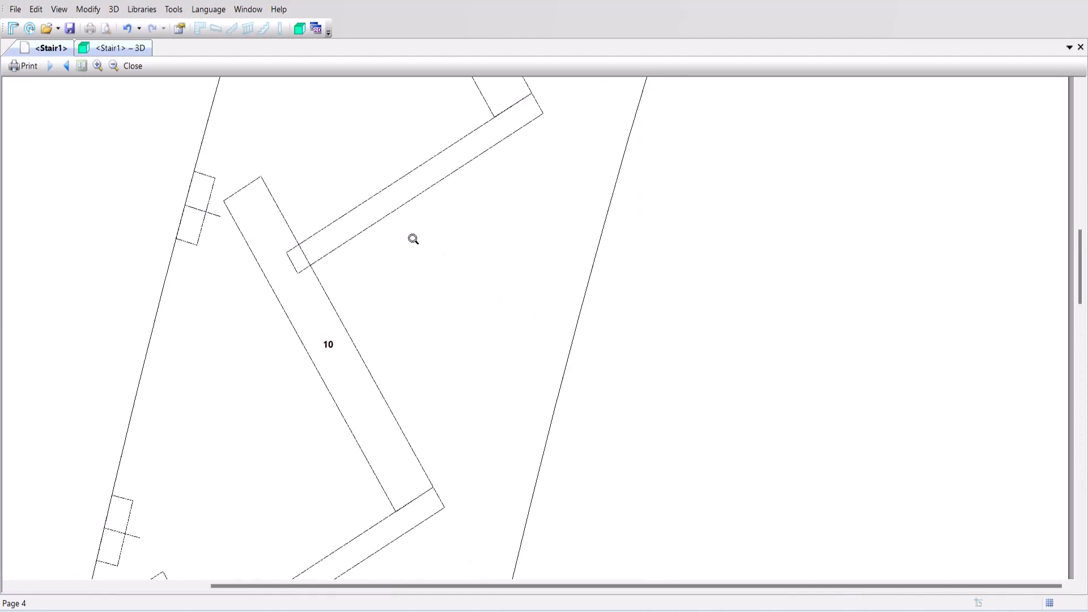
click(132, 66)
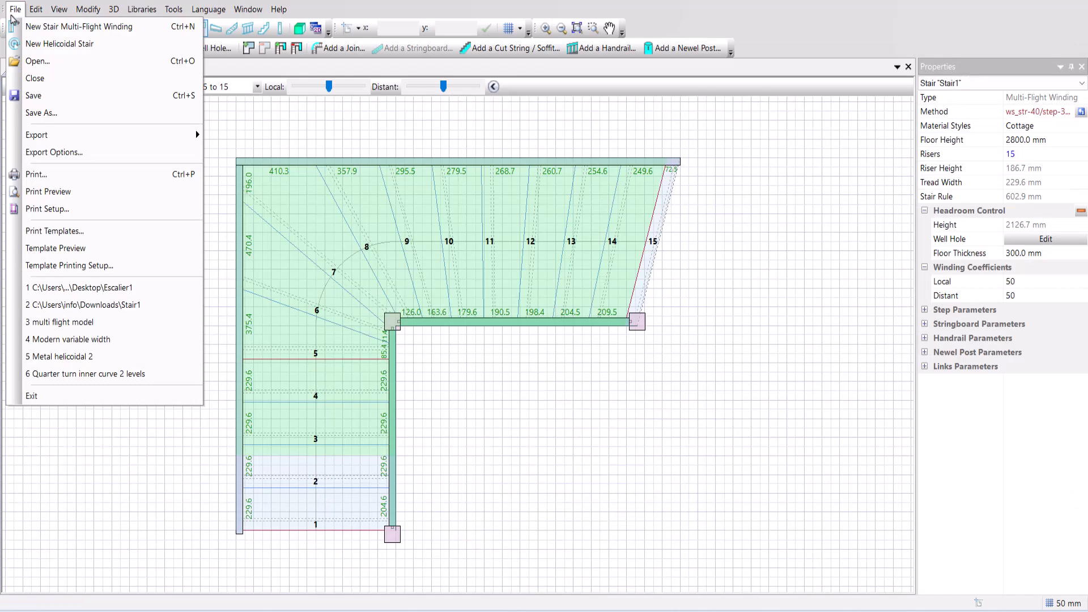
mouse_move(143, 135)
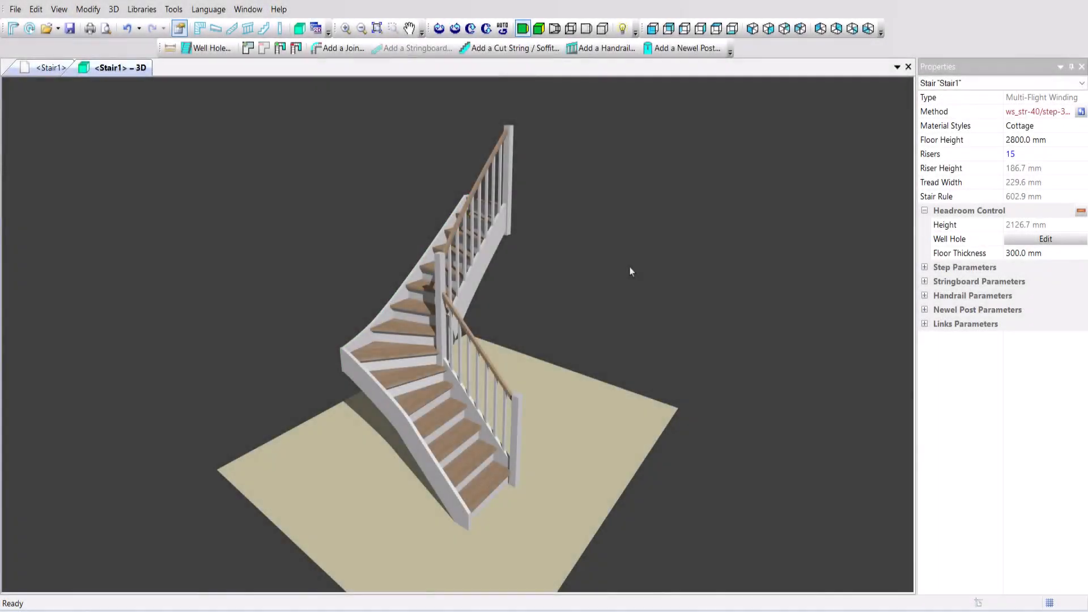
Step: Display the 3D stair as line work with faint hidden edges and examine it from several sides
drag(505, 276, 674, 275)
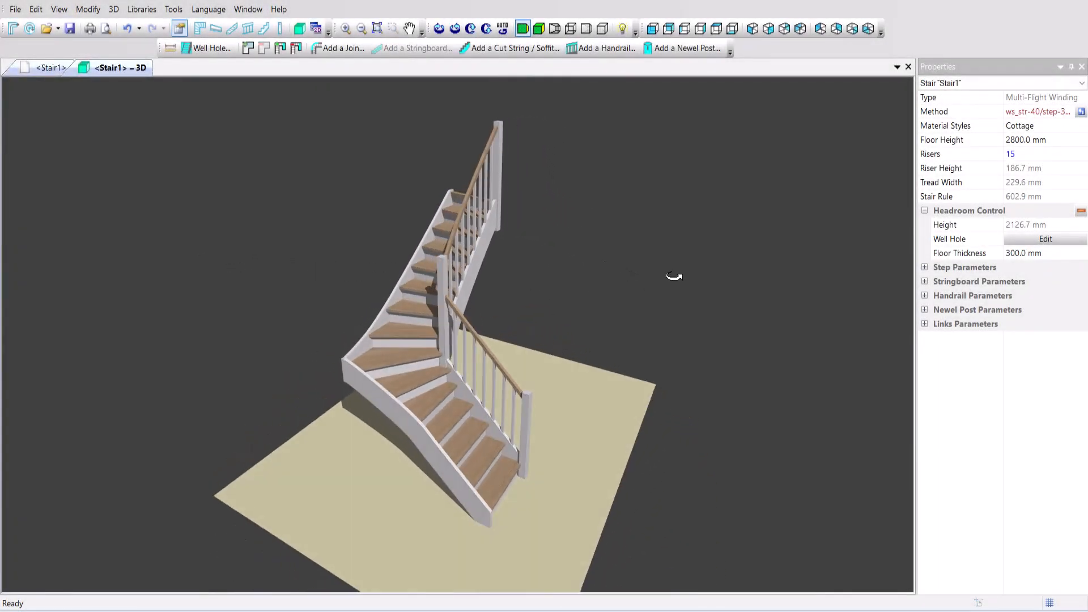
click(586, 28)
scroll(587, 270, up, 2)
drag(490, 338, 660, 332)
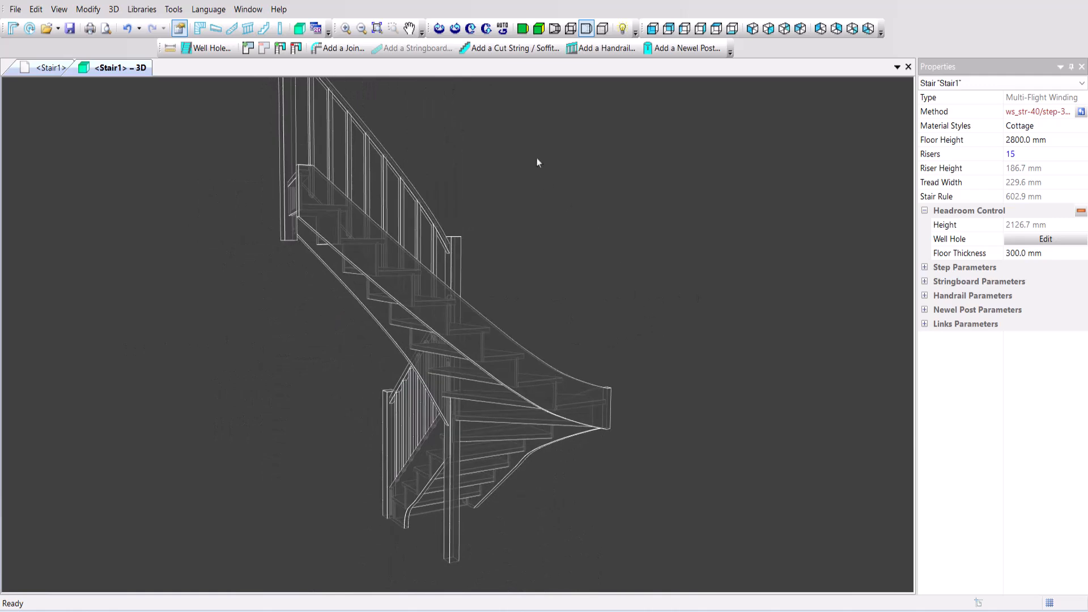
Step: Return the 3D stair to its rendered display with materials and inspect the finished model from all around
click(523, 28)
drag(152, 356, 712, 373)
drag(115, 370, 573, 350)
middle_drag(532, 357, 590, 321)
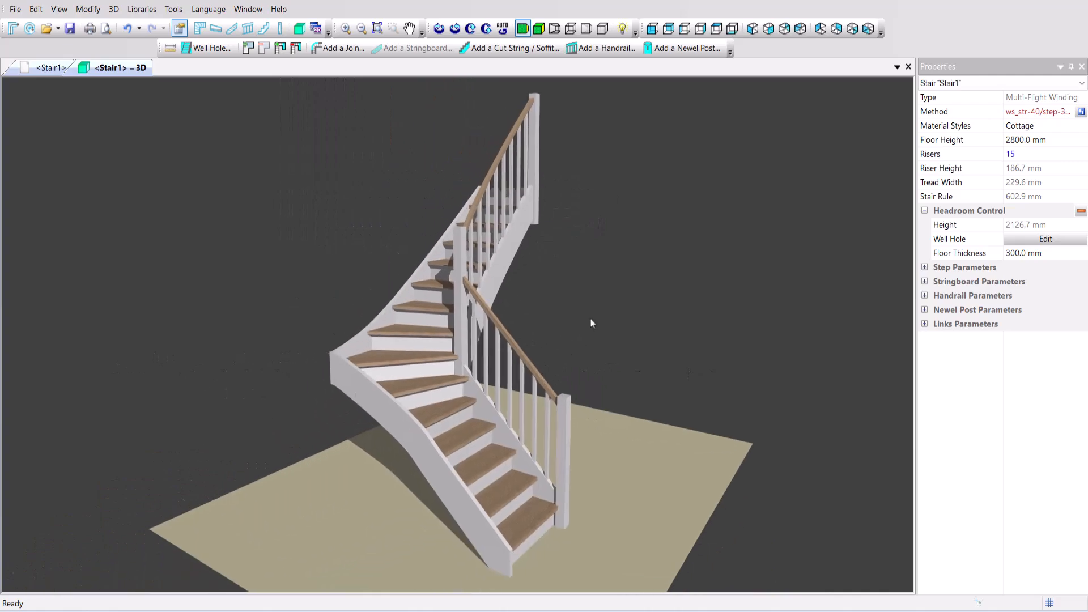